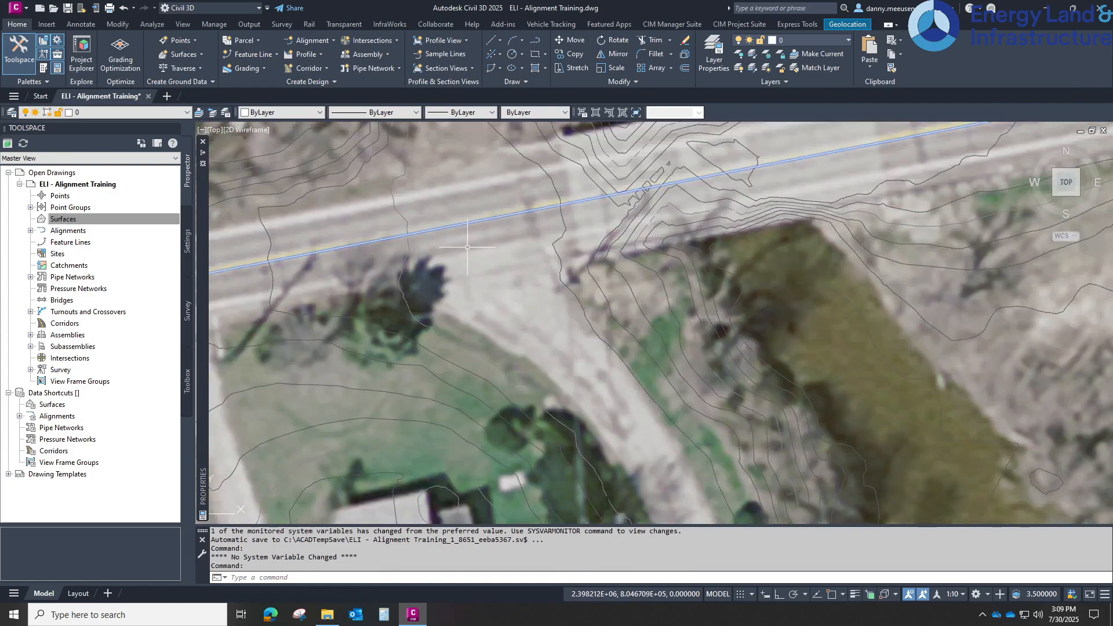
Examine the road centerline polyline over the aerial image and surface contours from one end to the other
scroll(561, 218, down, 4)
scroll(561, 218, down, 2)
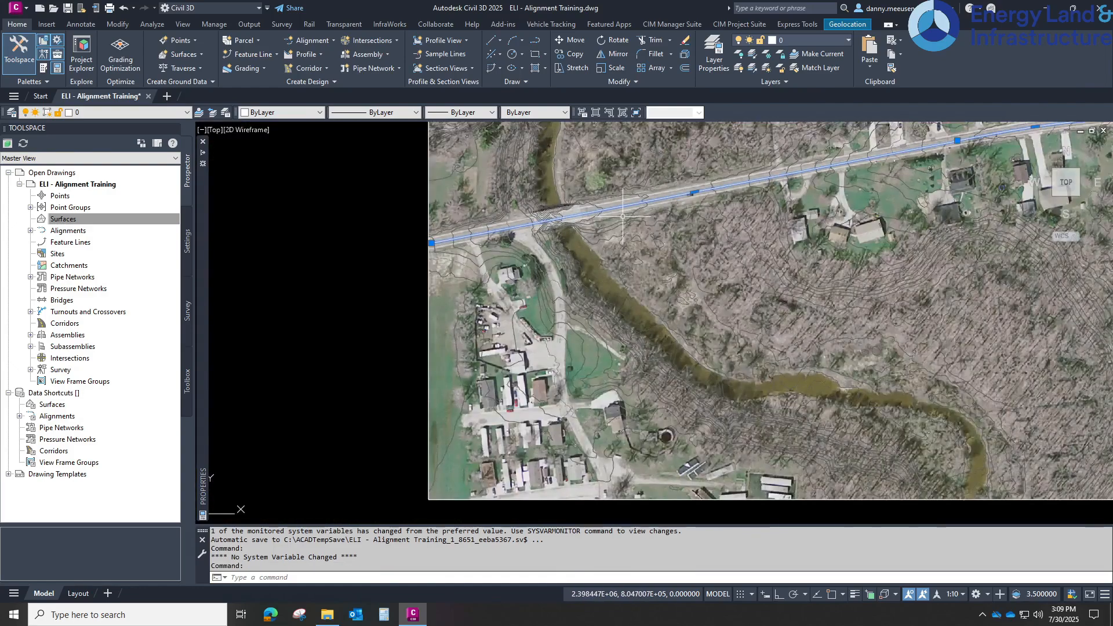
middle_drag(622, 215, 457, 251)
middle_drag(652, 230, 496, 277)
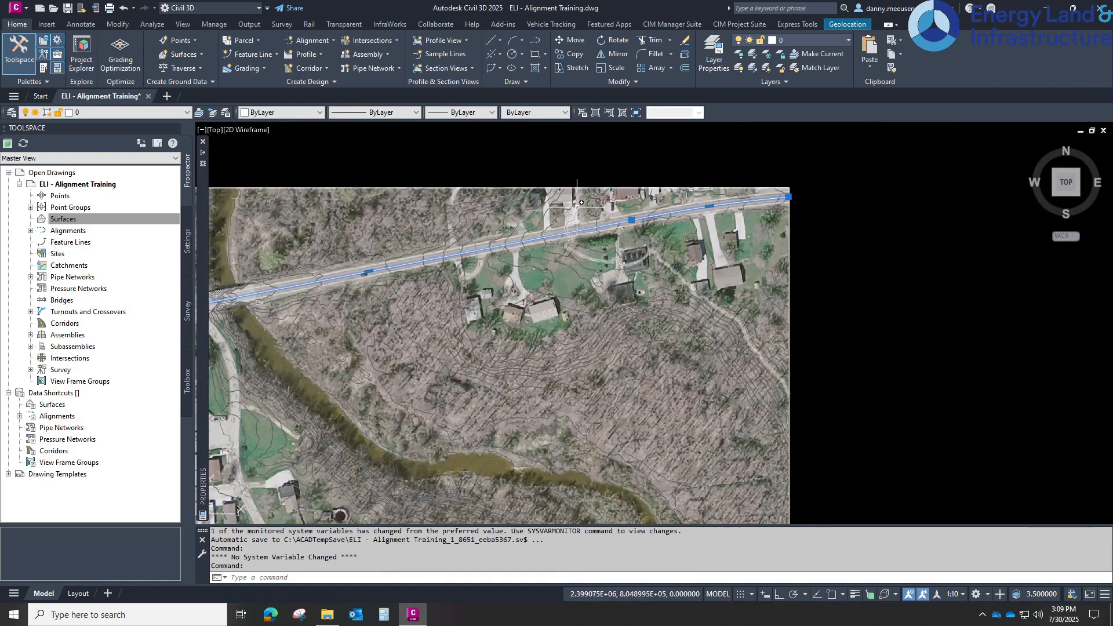
scroll(593, 252, up, 2)
scroll(619, 252, up, 2)
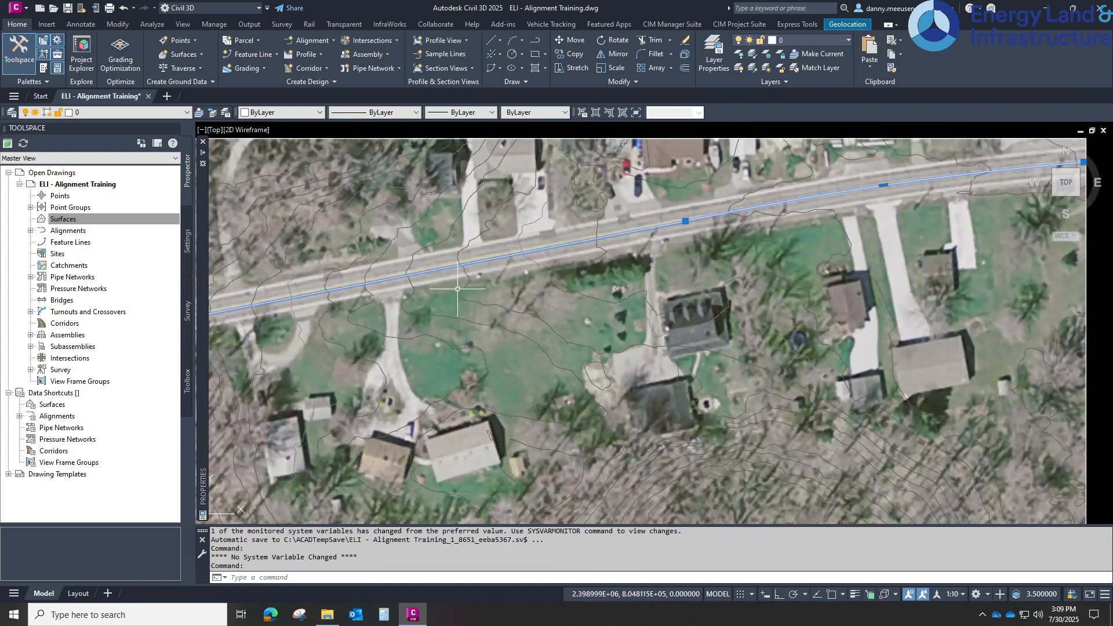
scroll(271, 367, down, 1)
middle_drag(270, 366, 535, 280)
scroll(402, 294, up, 3)
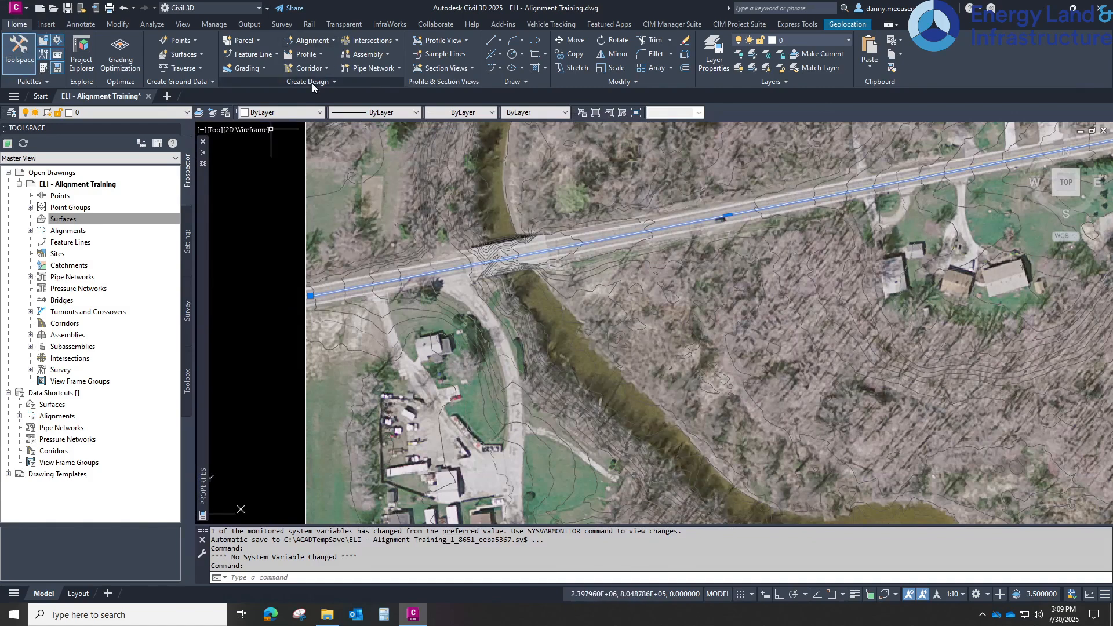
Start an alignment from objects using the road centerline polyline, check its direction arrow and accept the eastward direction
click(331, 41)
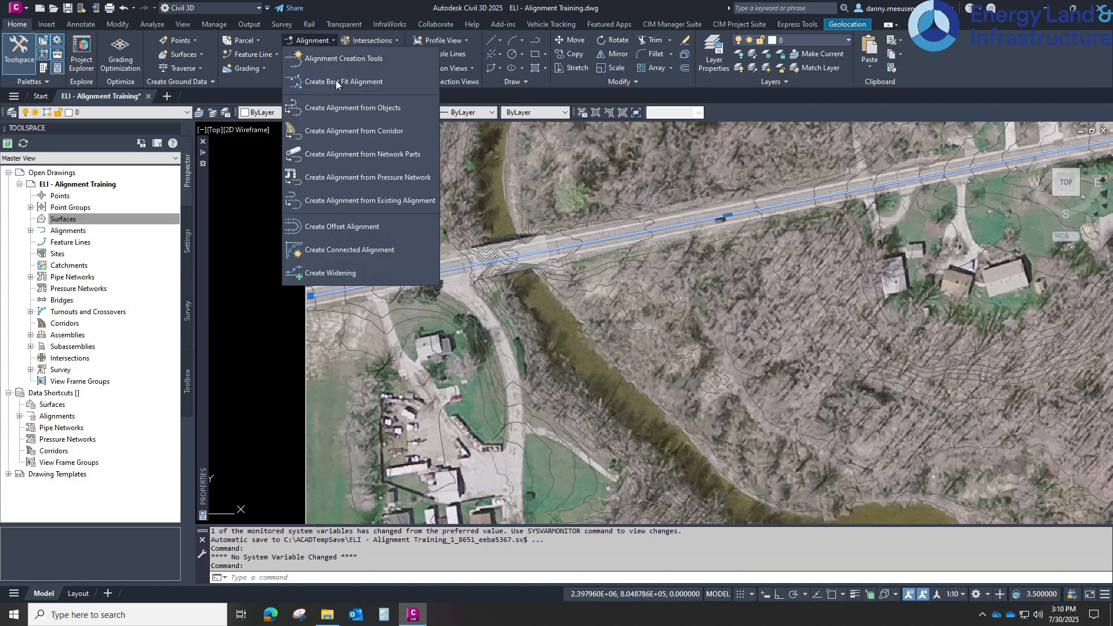
click(337, 110)
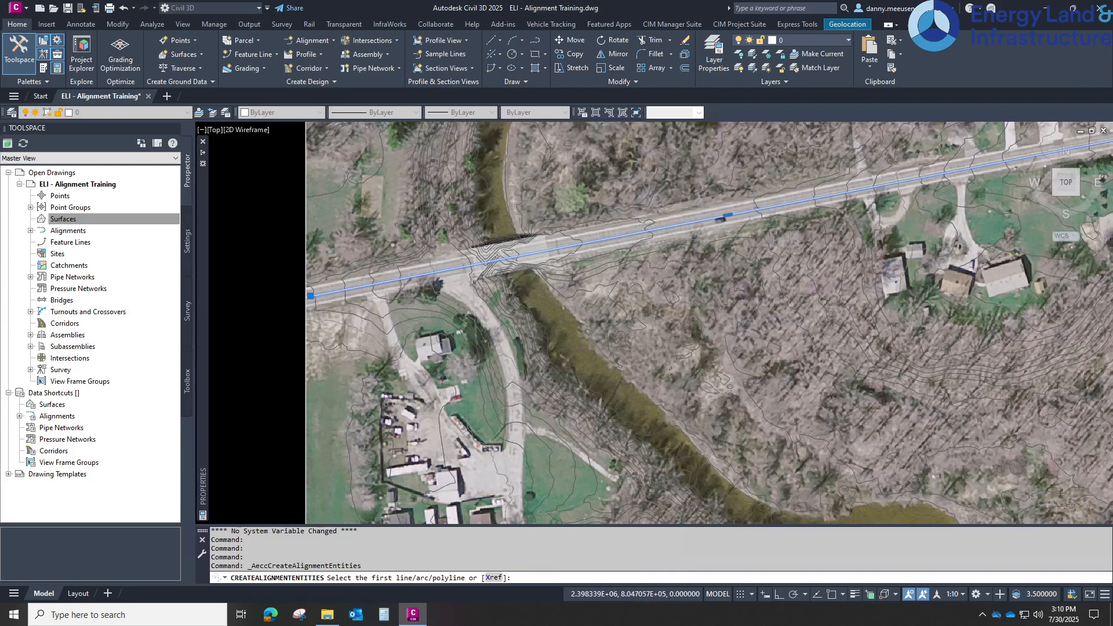
scroll(541, 251, up, 2)
click(539, 254)
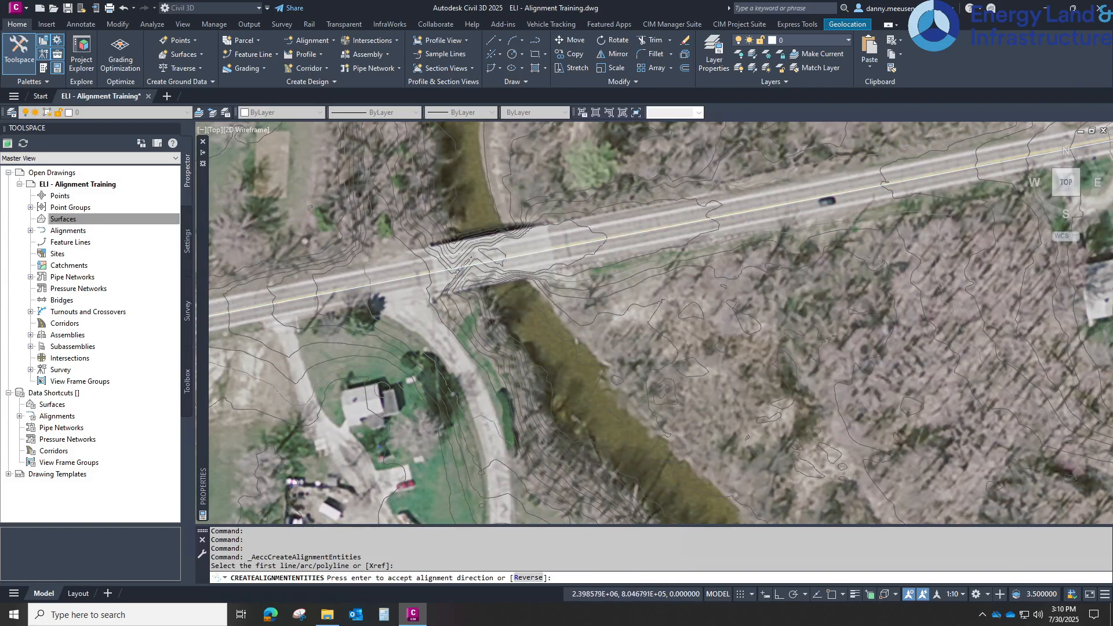
scroll(815, 274, down, 2)
middle_drag(860, 257, 589, 311)
middle_drag(806, 268, 527, 328)
scroll(527, 328, up, 5)
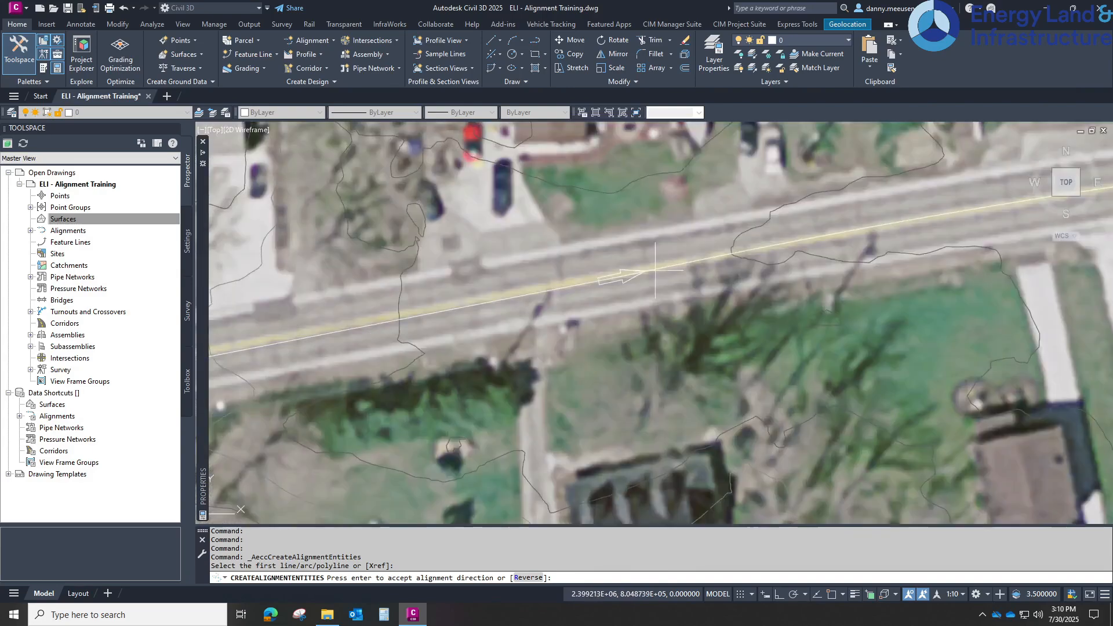
scroll(627, 272, up, 1)
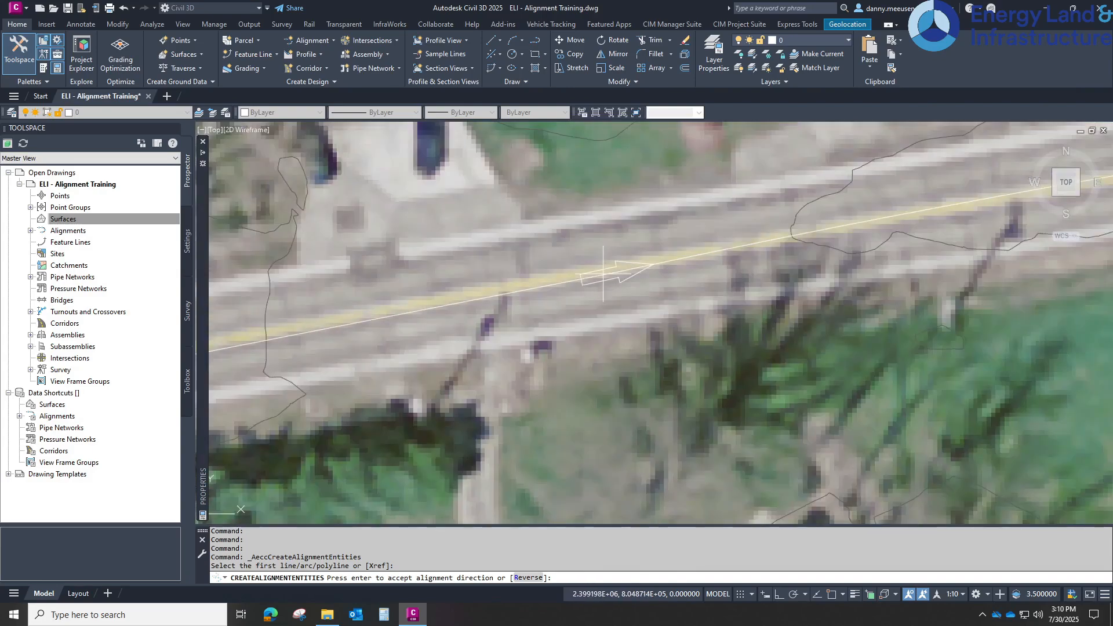
scroll(603, 272, down, 6)
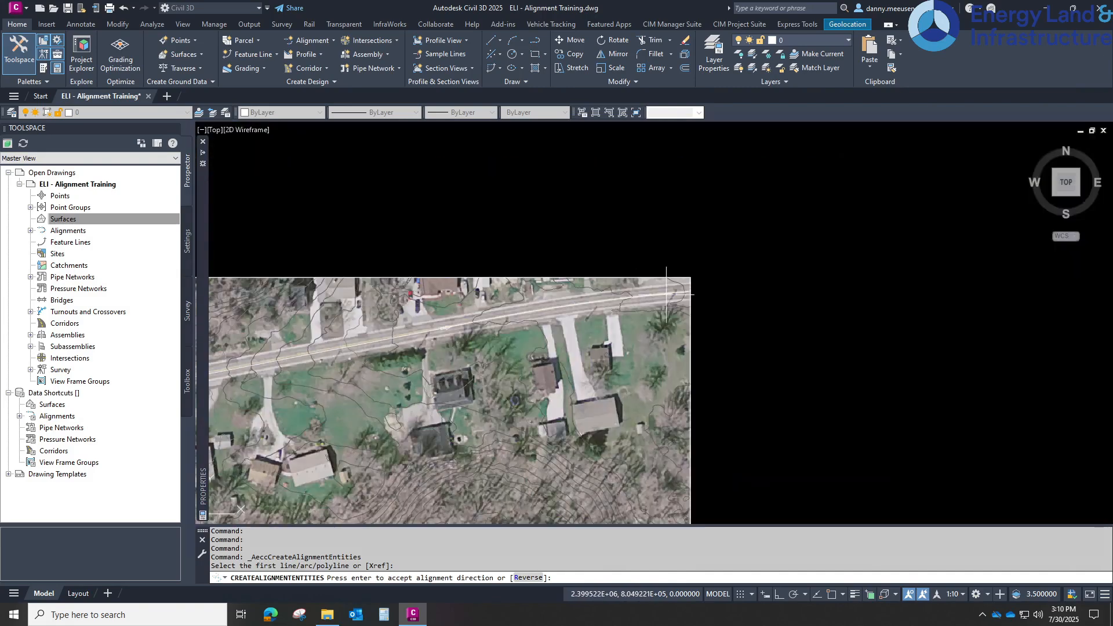
middle_drag(503, 337, 782, 257)
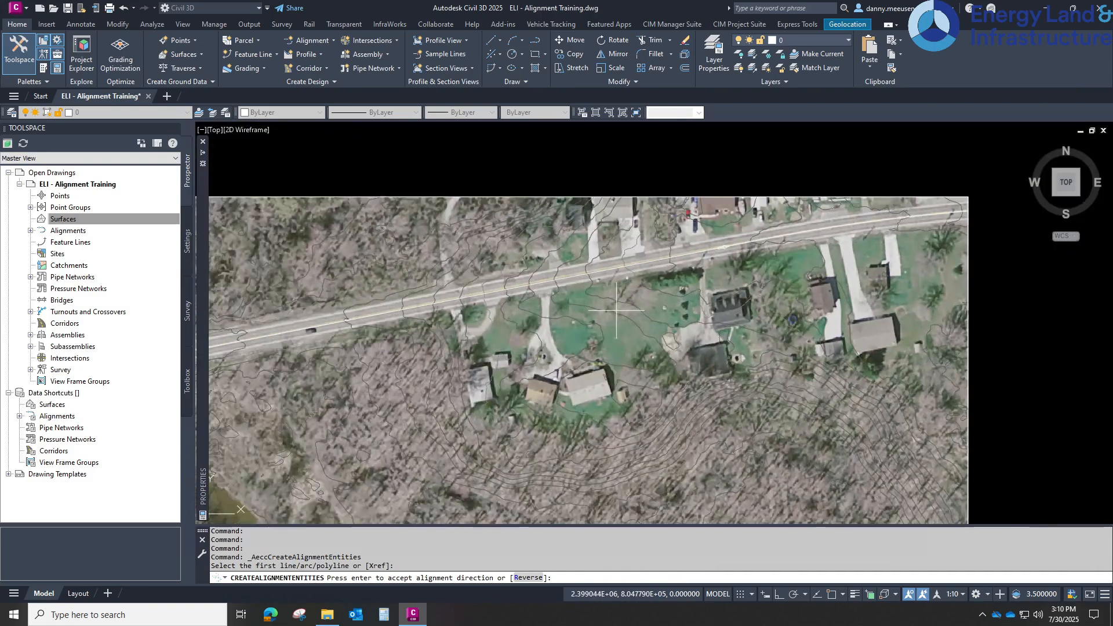
scroll(574, 324, down, 2)
click(532, 578)
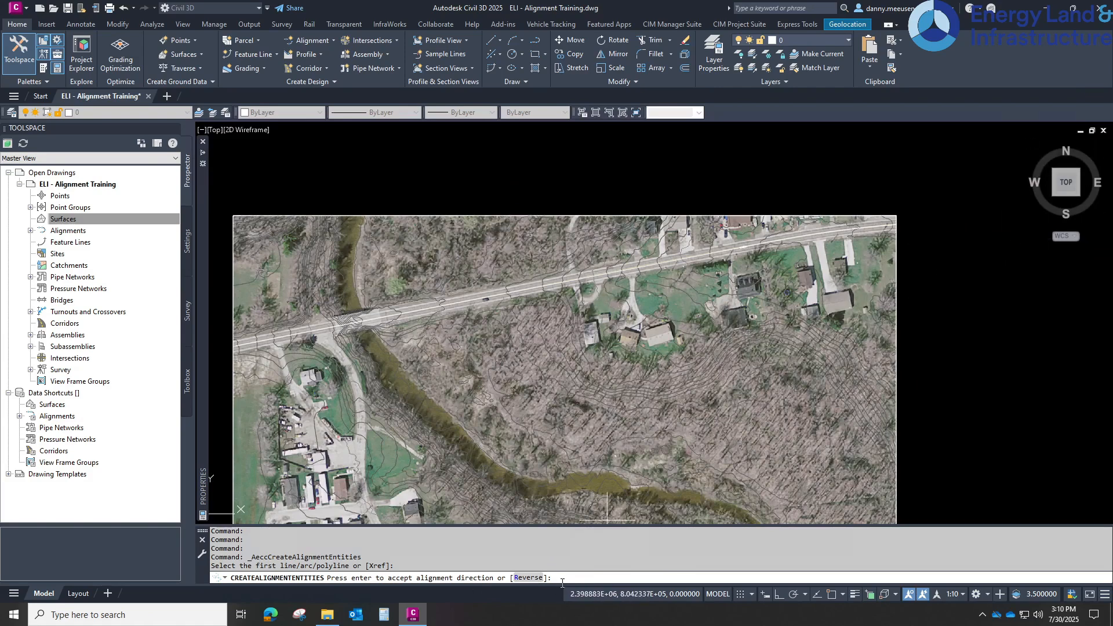
key(Return)
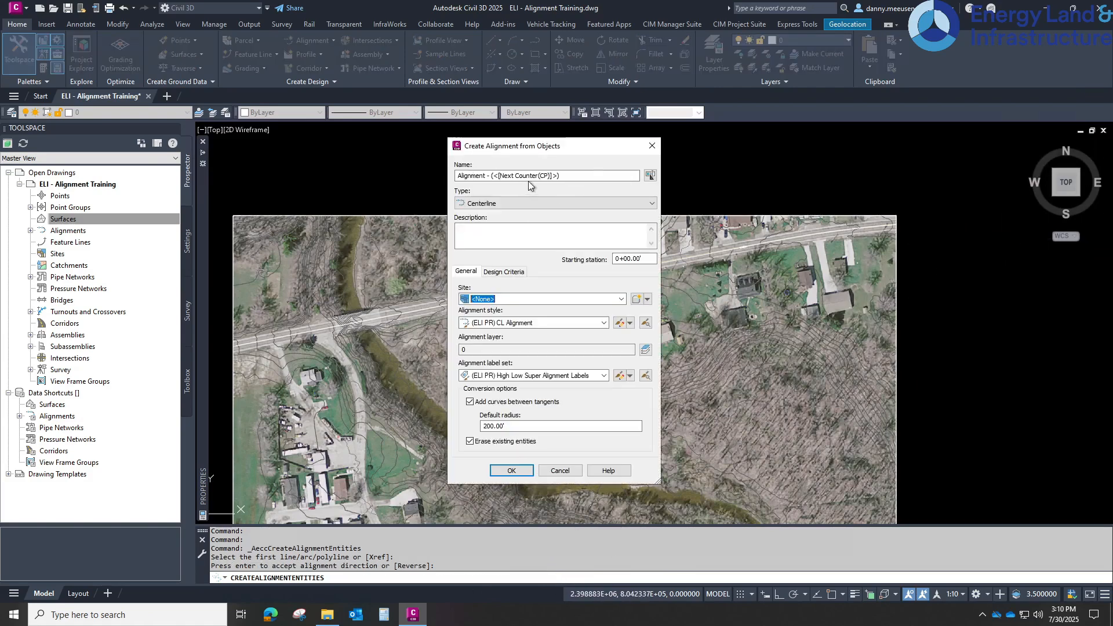
Name the new alignment Road A and set its starting station to 10+00.00'
drag(581, 177, 460, 162)
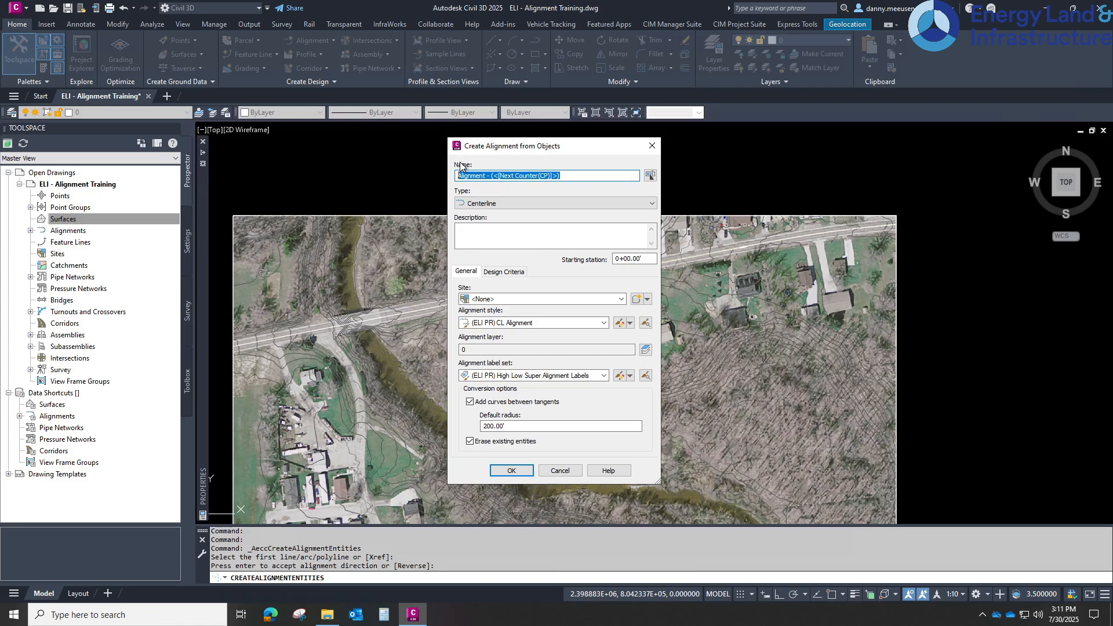
key(BackSpace)
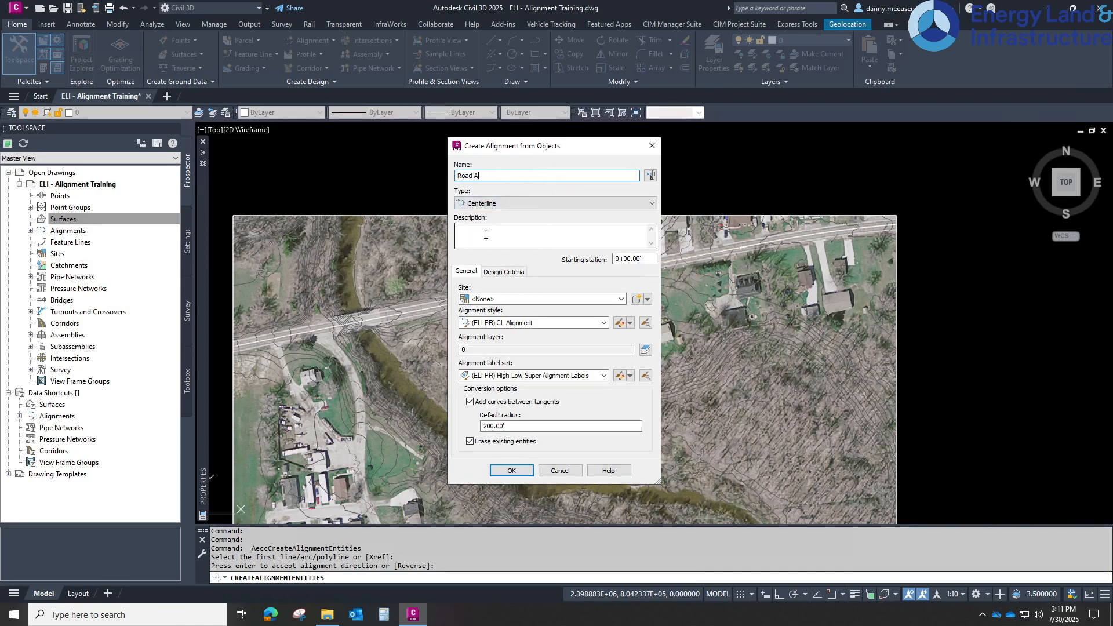
double_click(640, 258)
text(1000)
drag(636, 256, 591, 263)
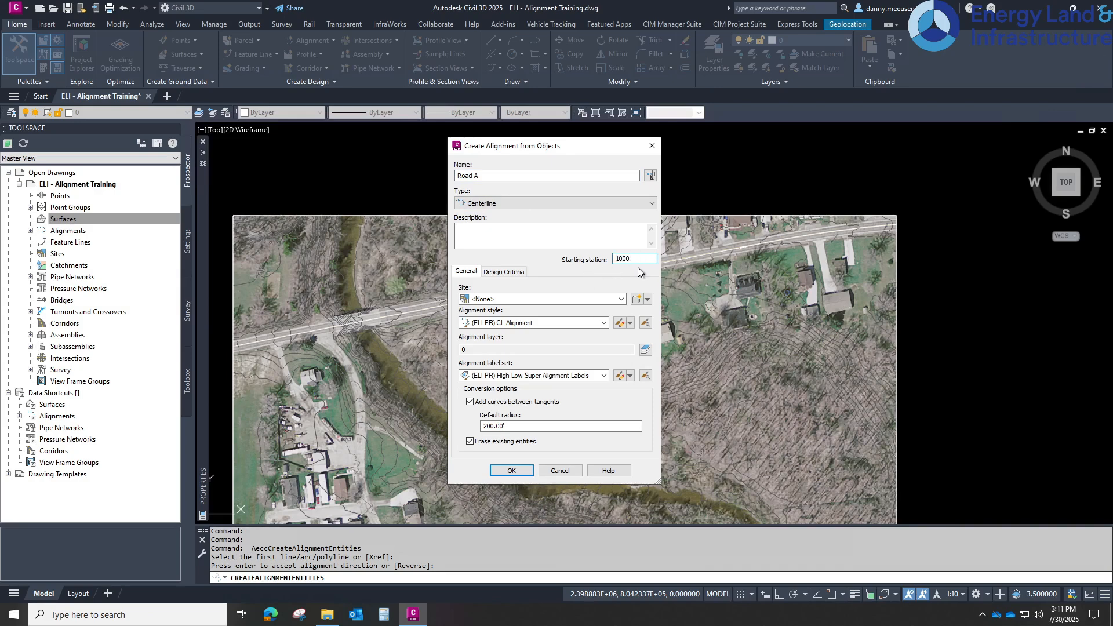
key(shift+Tab)
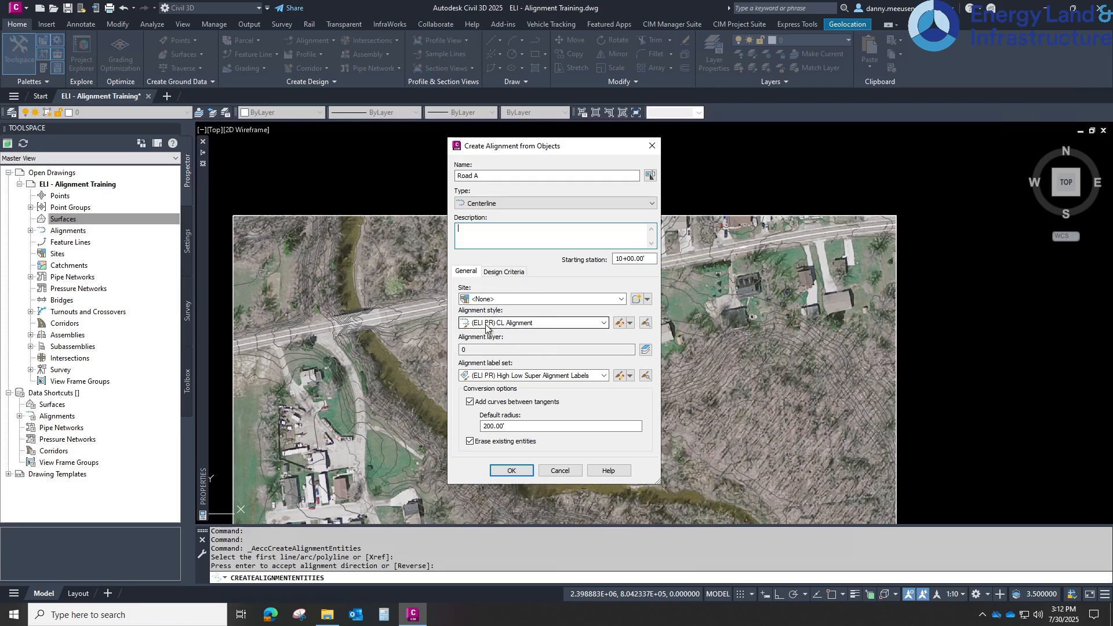
Keep the (ELI PR) CL Alignment style and set the alignment label set to (ELI PR) All Labels
click(603, 323)
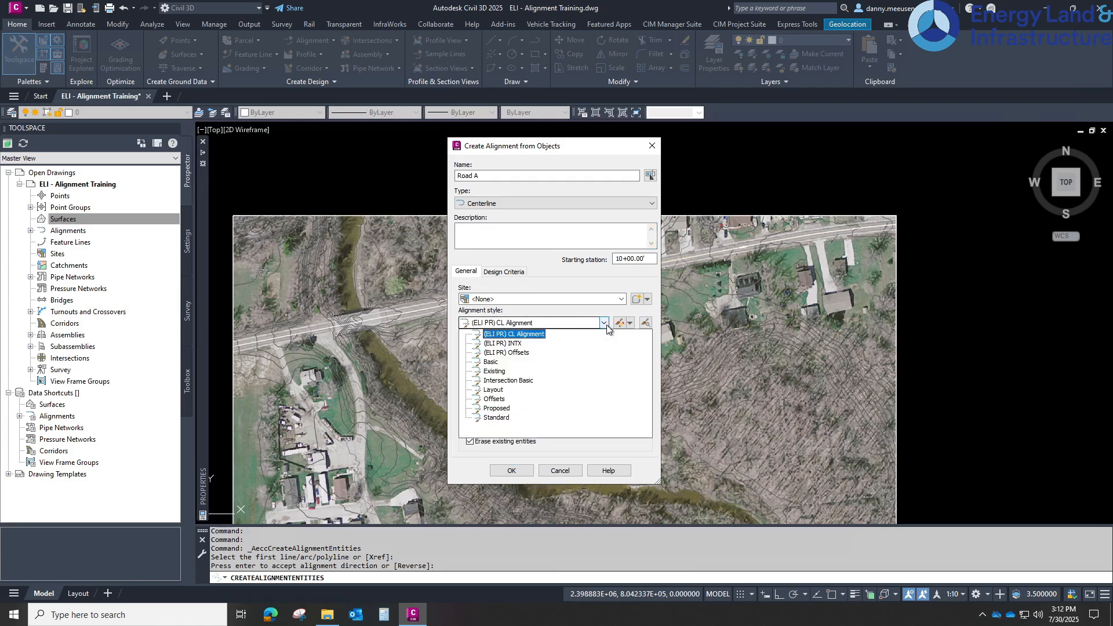
click(513, 327)
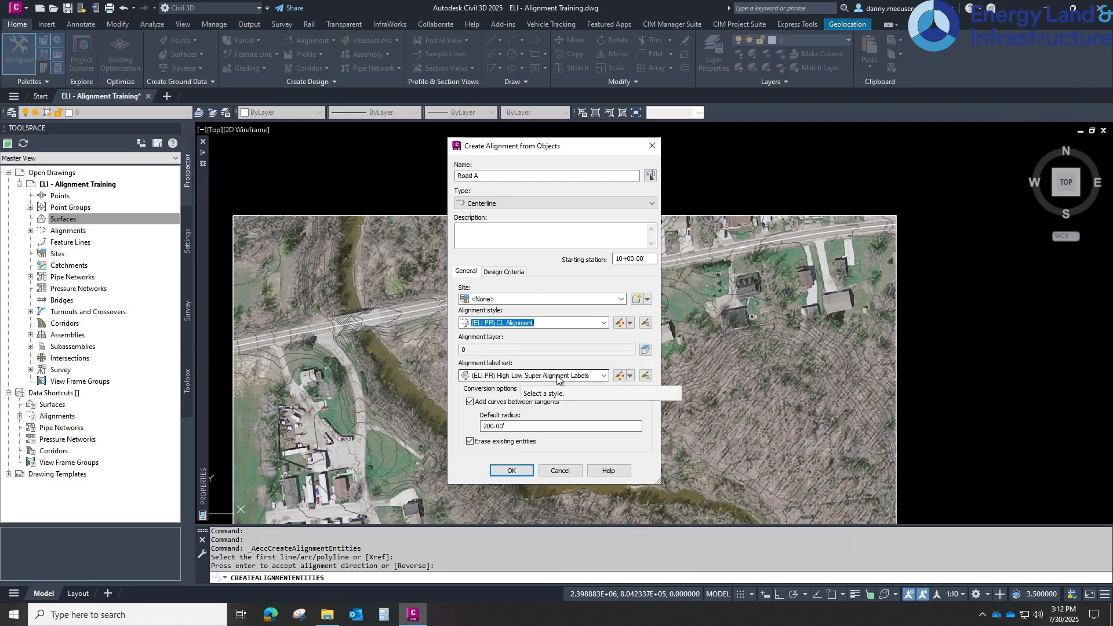
click(603, 376)
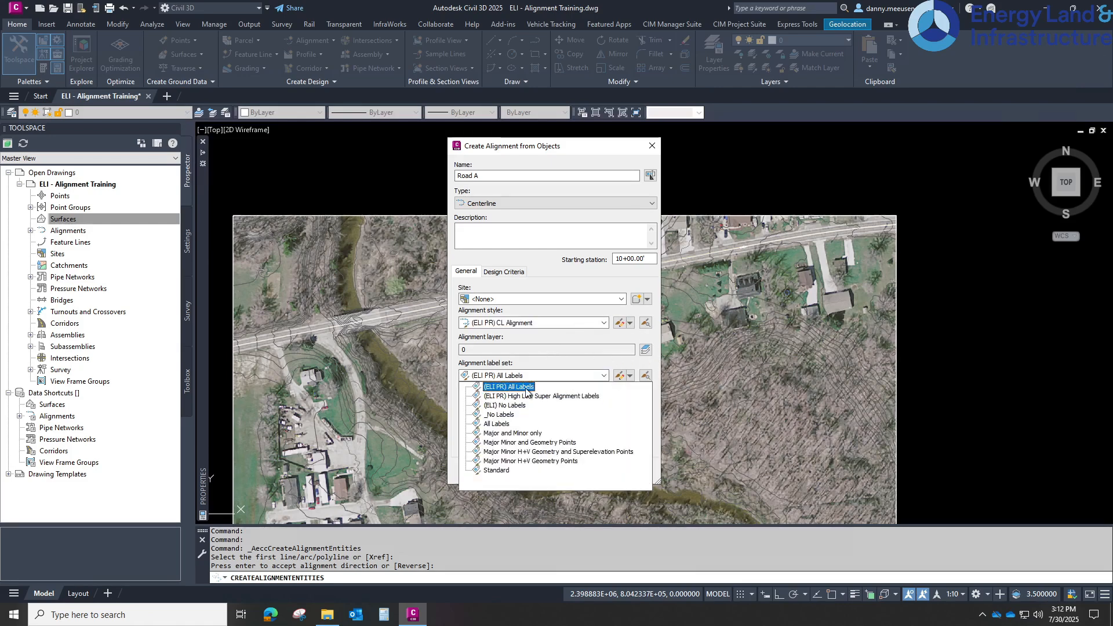
click(509, 386)
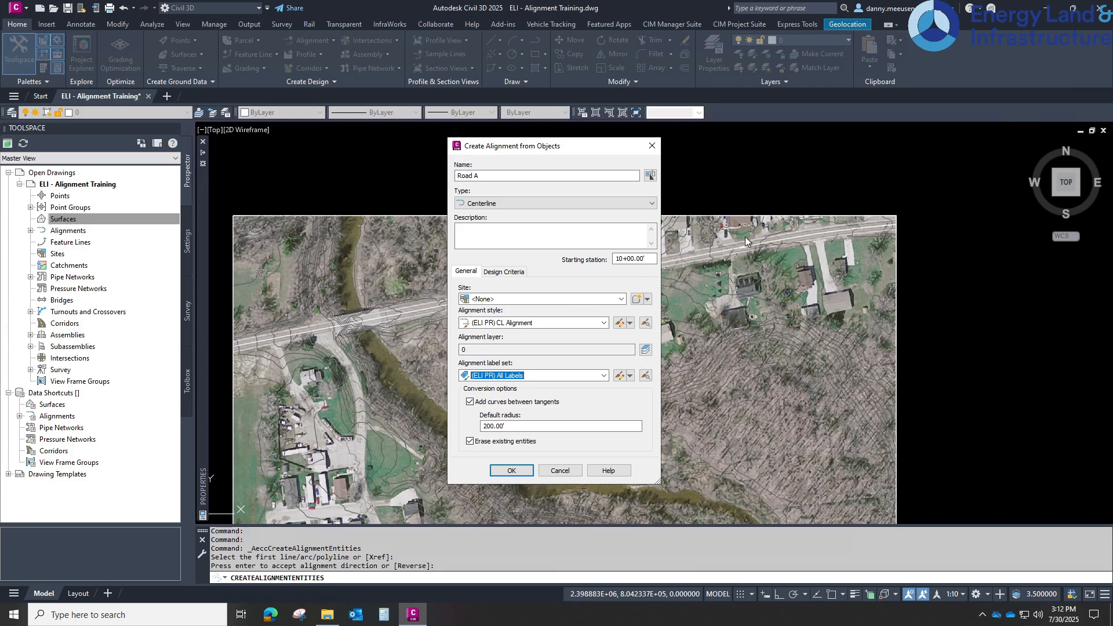
Create the alignment without adding curves between tangents and without erasing the existing entities
click(502, 426)
click(470, 402)
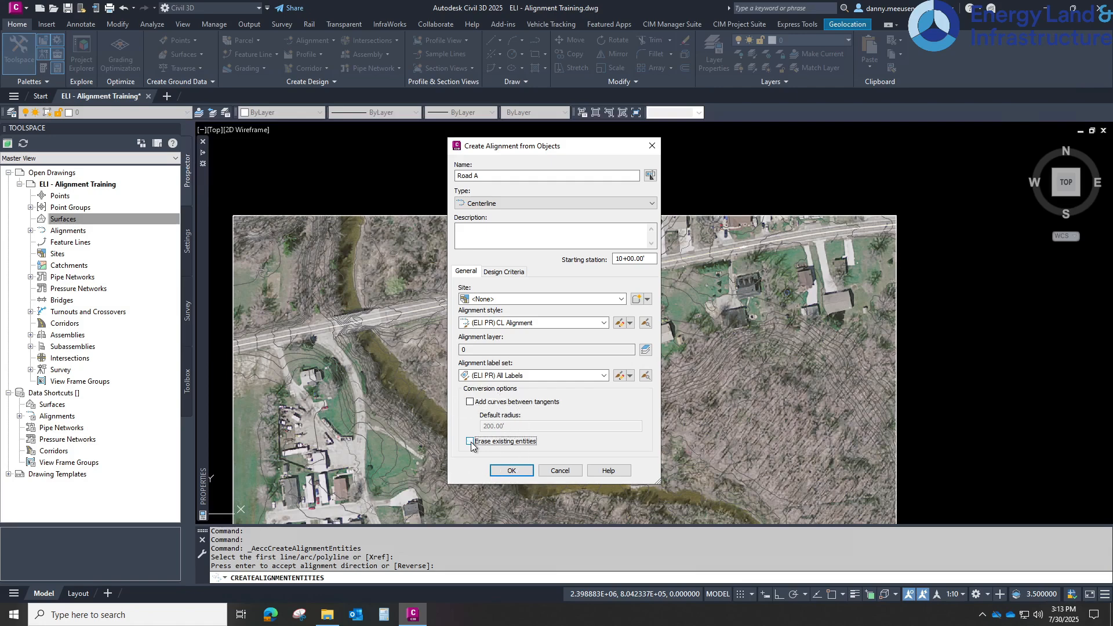
click(470, 442)
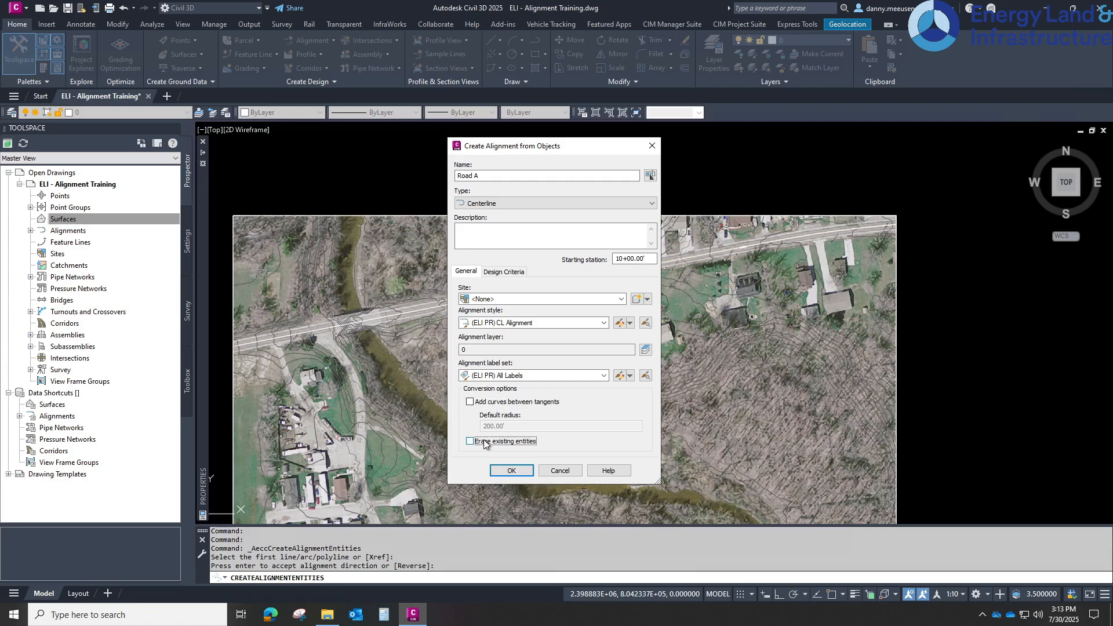
click(513, 472)
Examine the new alignment's station labels near the bridge and the start station and design speed labels at its western end
scroll(501, 279, up, 8)
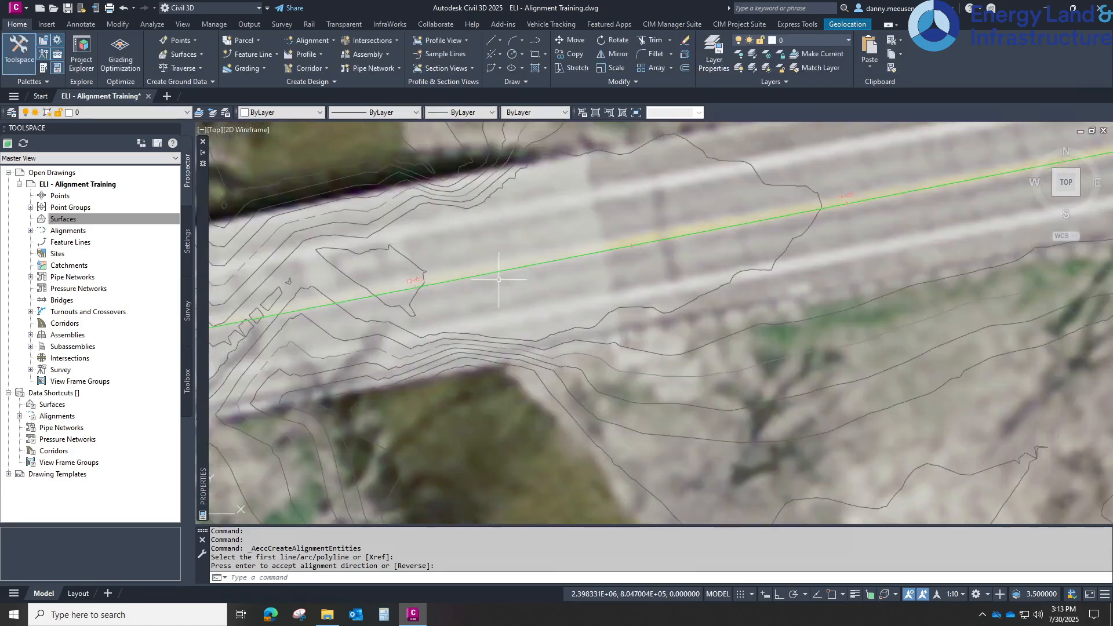
scroll(501, 280, up, 1)
middle_drag(501, 279, 607, 250)
scroll(607, 250, up, 1)
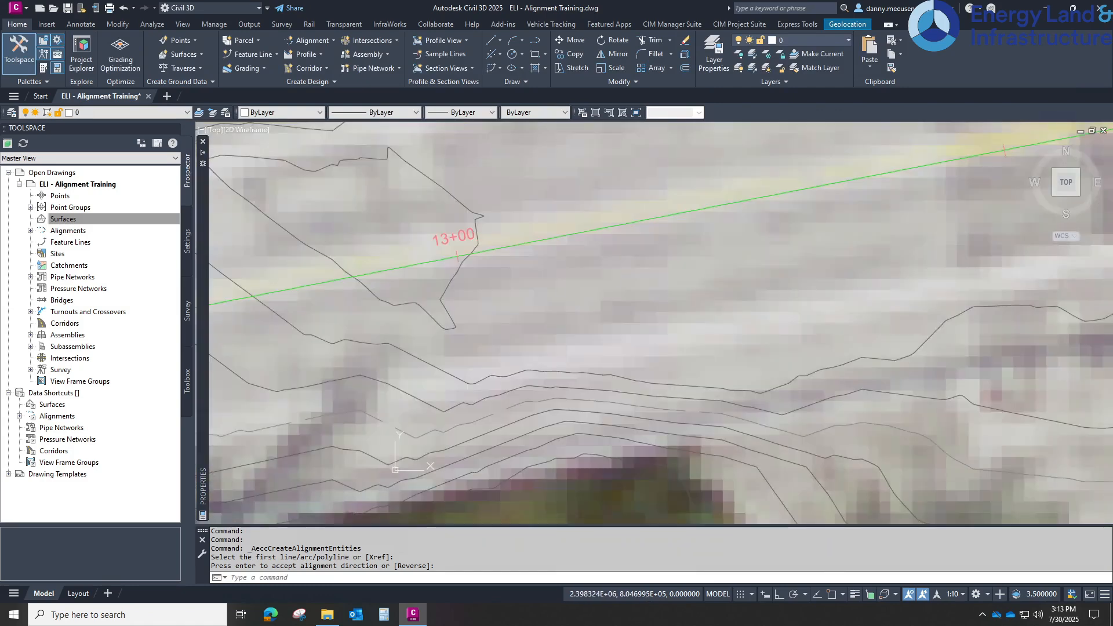
scroll(607, 250, down, 1)
middle_drag(379, 285, 578, 264)
scroll(578, 264, down, 4)
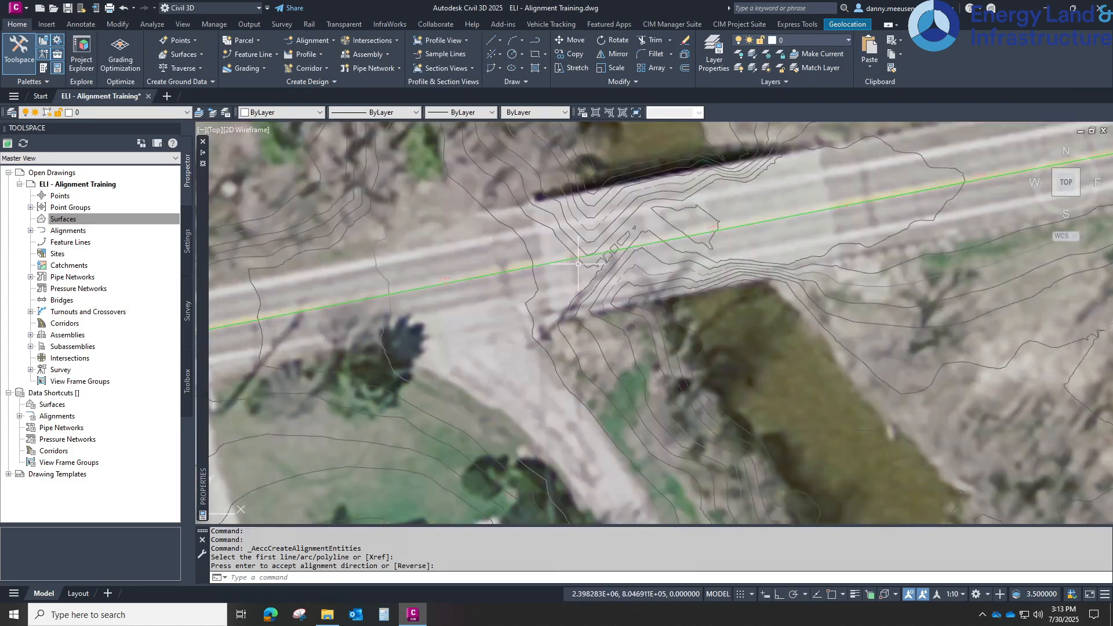
mouse_move(348, 324)
middle_down()
mouse_move(1003, 249)
mouse_move(423, 318)
middle_up()
scroll(522, 360, up, 5)
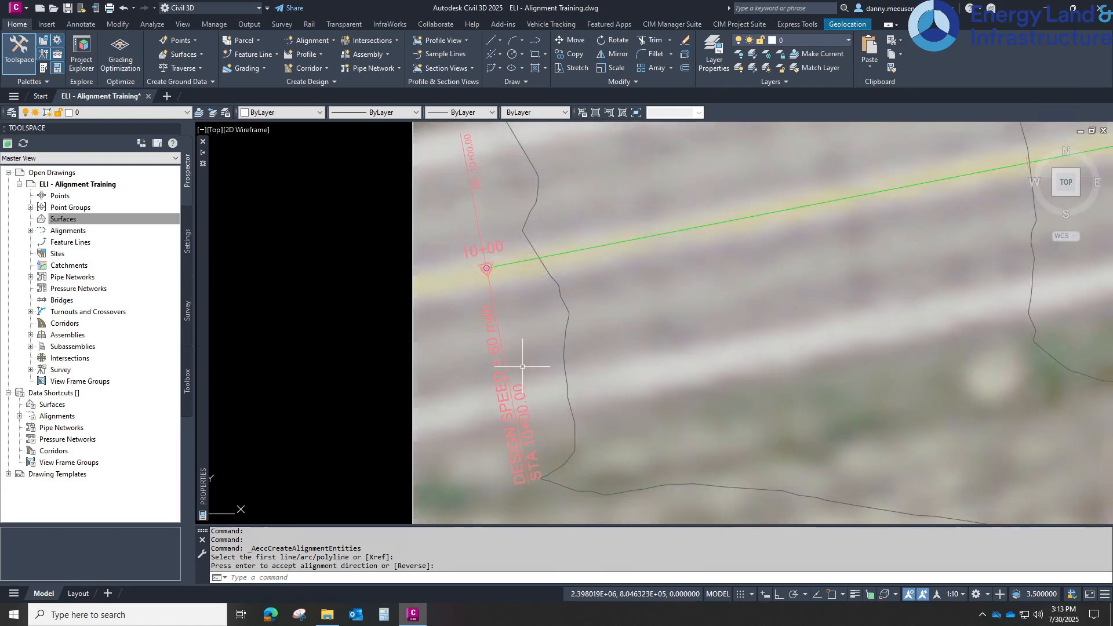
scroll(497, 257, down, 2)
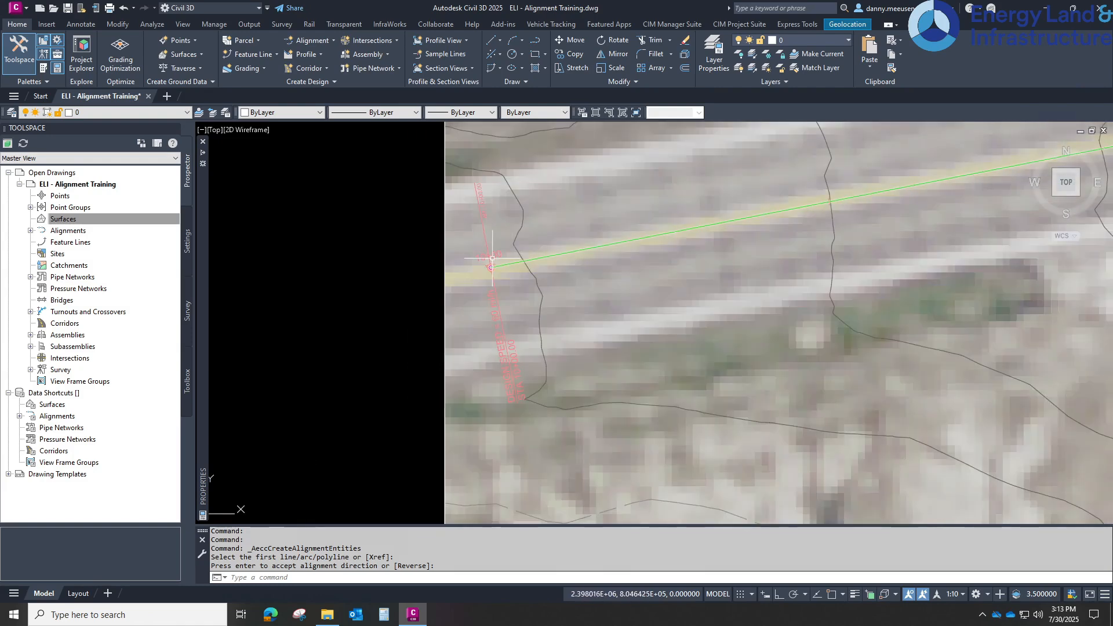
scroll(484, 209, up, 2)
Examine the warning symbol at the curve's start and the geometry point and station labels through to the alignment's eastern end
scroll(542, 242, down, 5)
middle_drag(940, 191, 498, 316)
middle_drag(795, 244, 348, 336)
scroll(834, 247, up, 2)
middle_drag(1006, 191, 95, 364)
middle_drag(741, 264, 458, 319)
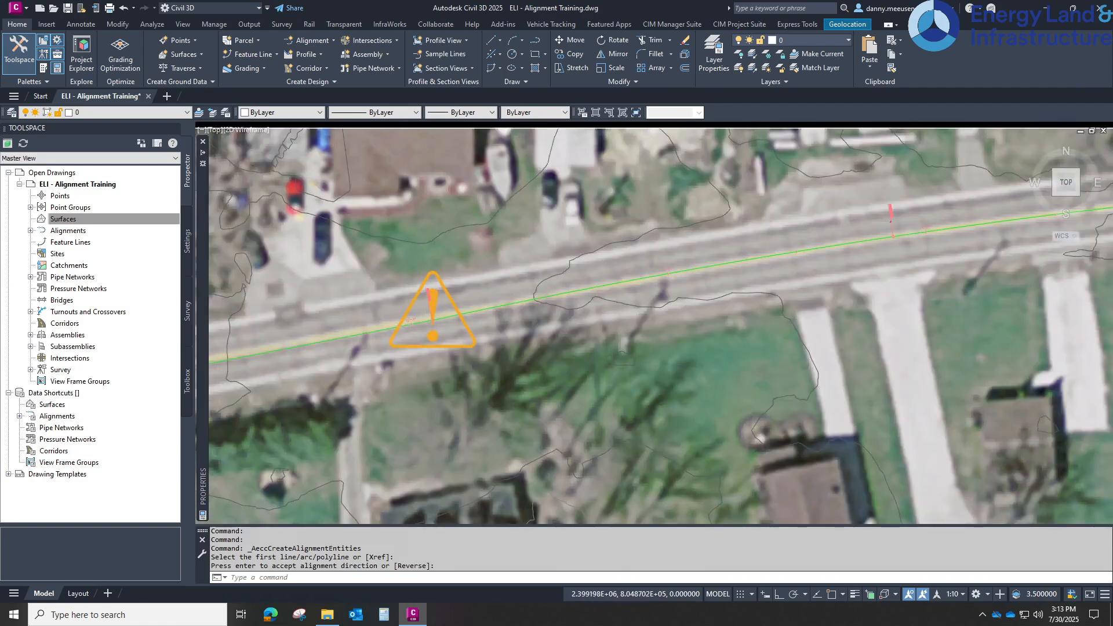
scroll(426, 312, up, 8)
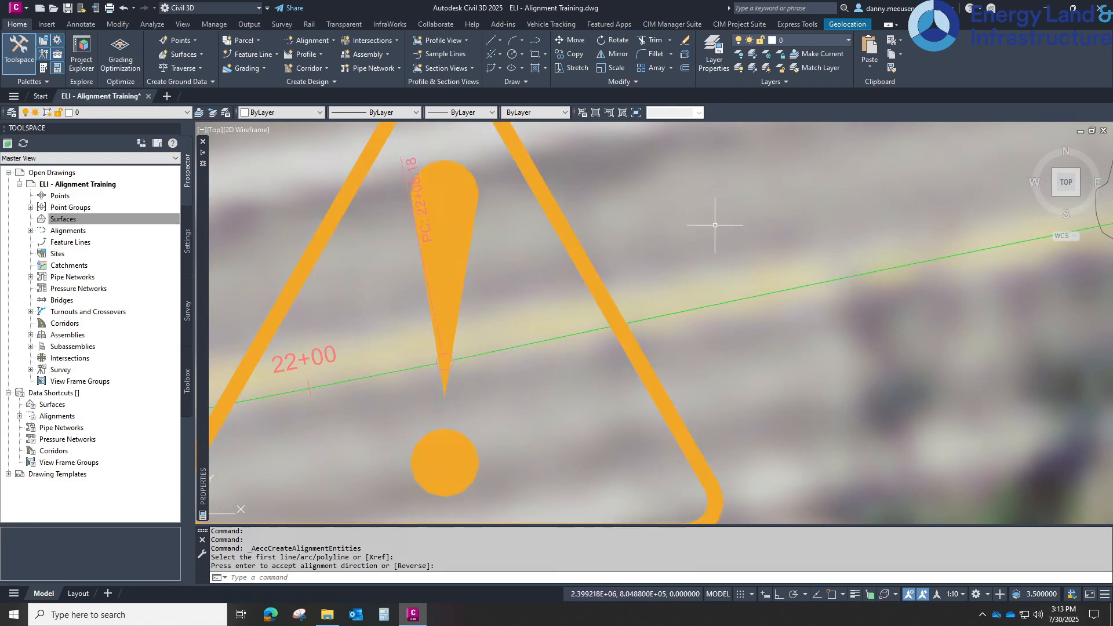
scroll(568, 261, down, 3)
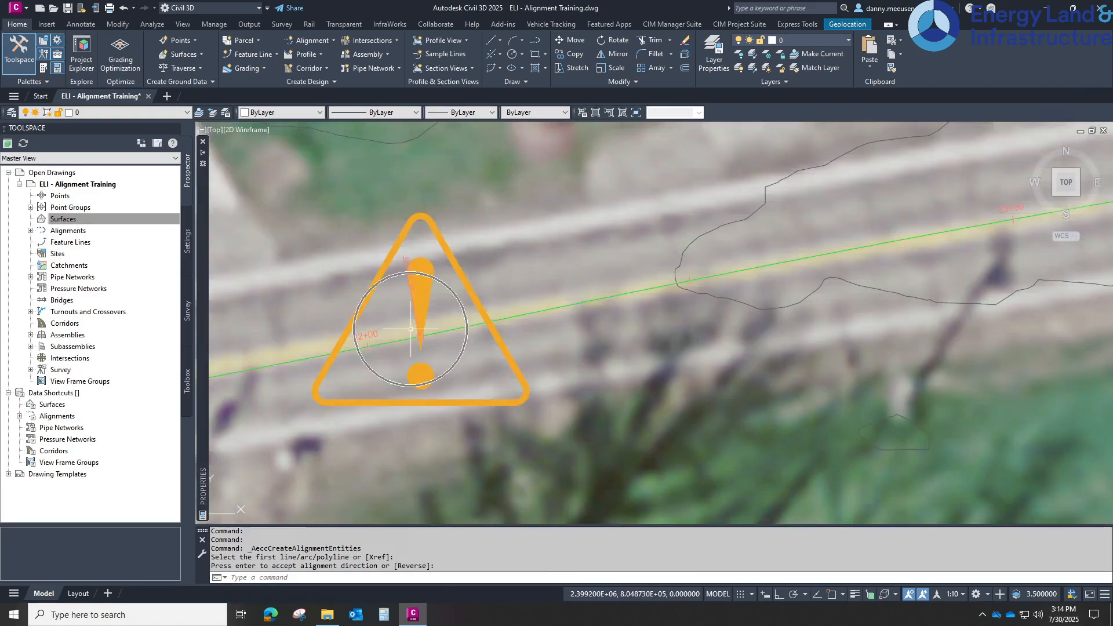
scroll(771, 226, down, 3)
scroll(617, 232, up, 8)
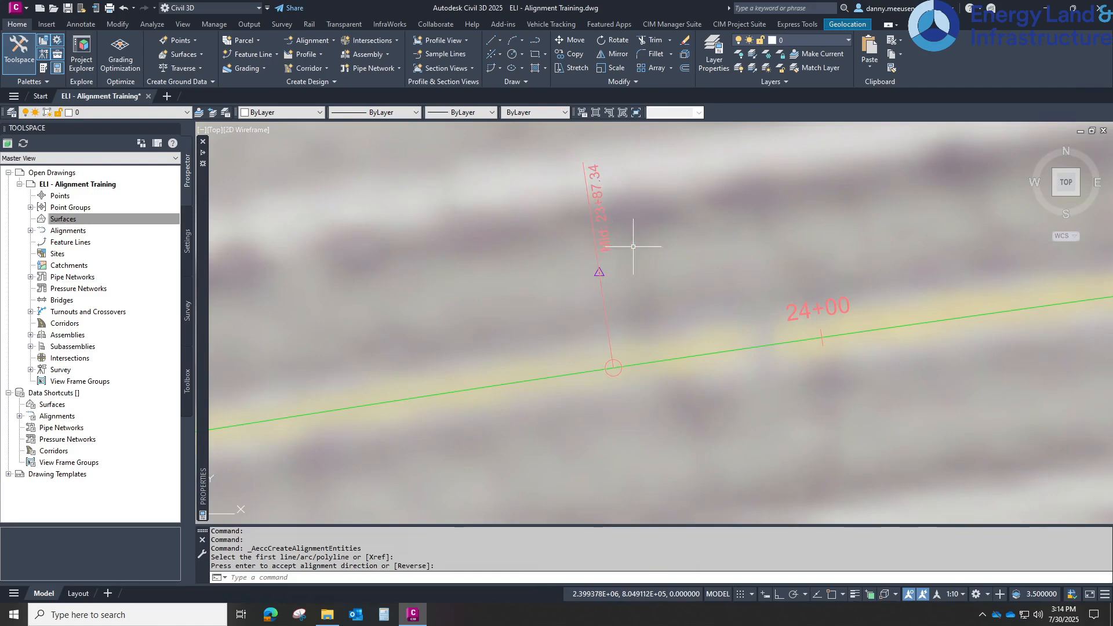
scroll(634, 246, down, 6)
scroll(800, 255, up, 6)
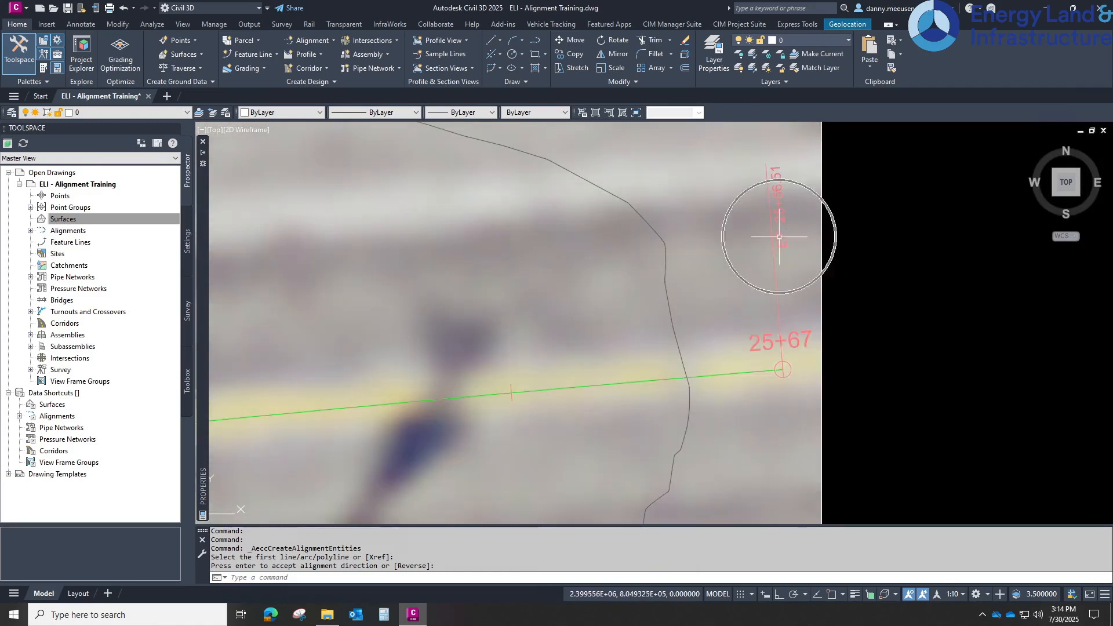
scroll(661, 316, down, 2)
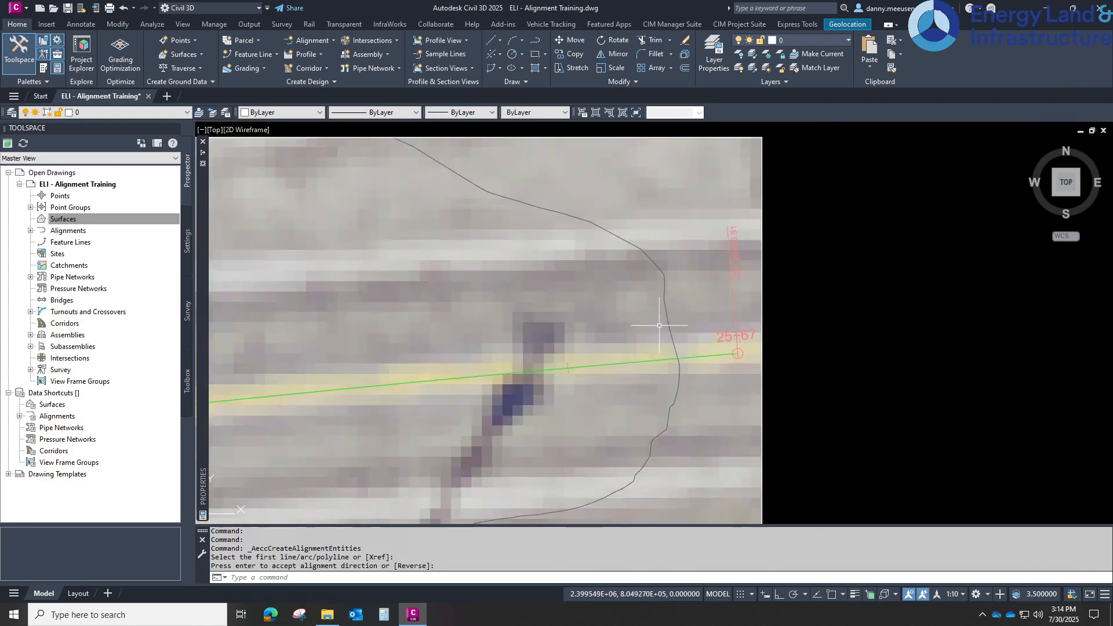
middle_drag(533, 316, 770, 253)
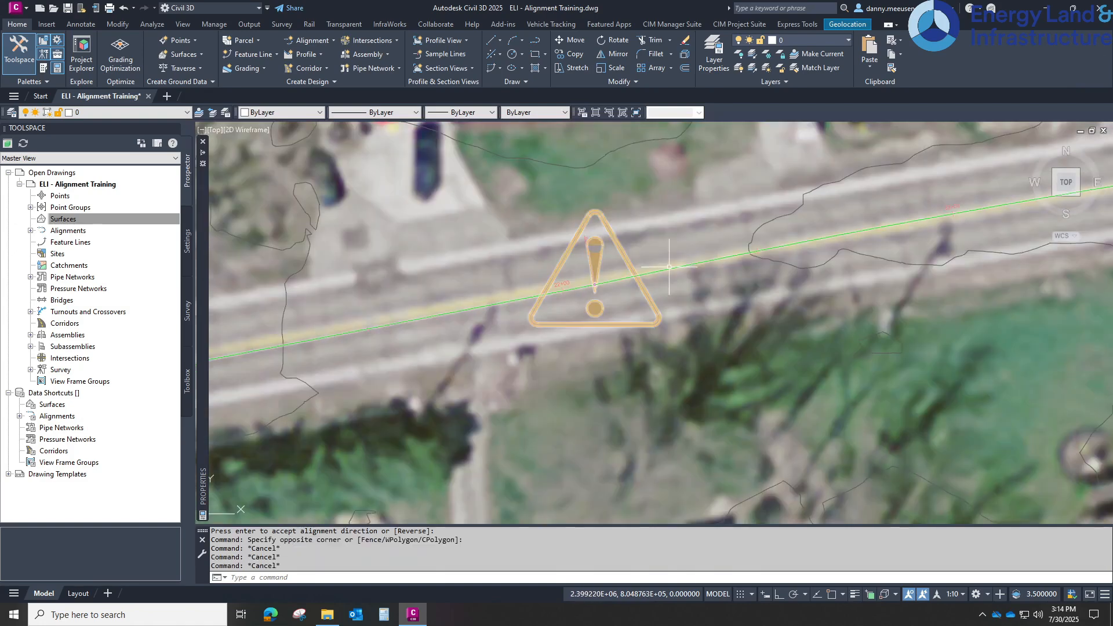
Open the Road A alignment in the Geometry Editor and list its entities in the grid view to check the warning symbols
click(669, 267)
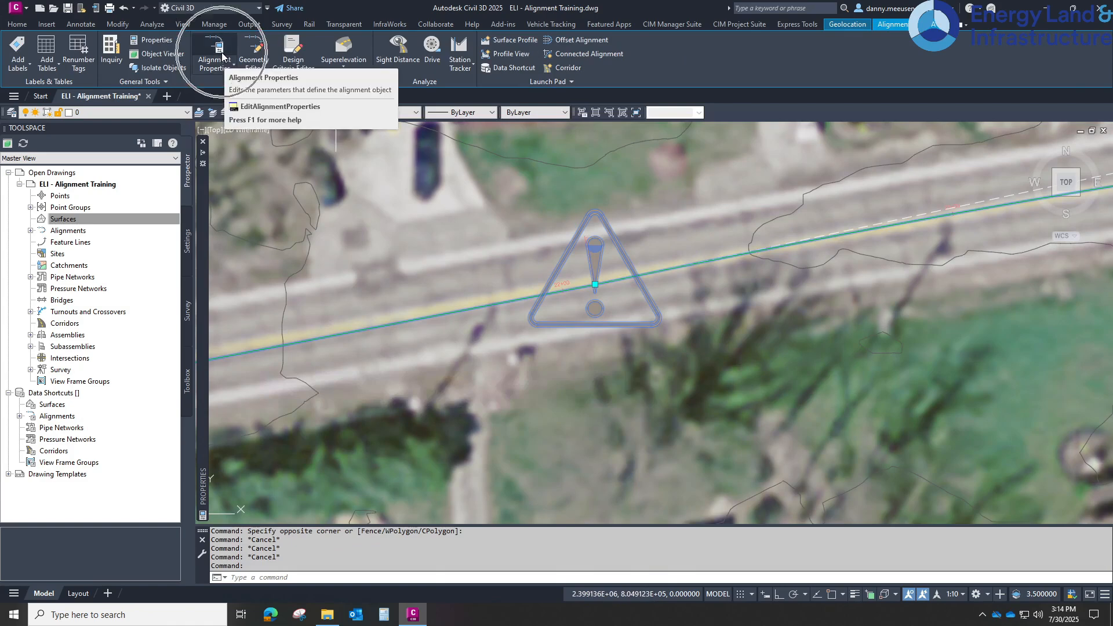
click(264, 49)
mouse_move(161, 9)
mouse_down()
mouse_move(366, 141)
mouse_move(364, 118)
mouse_up()
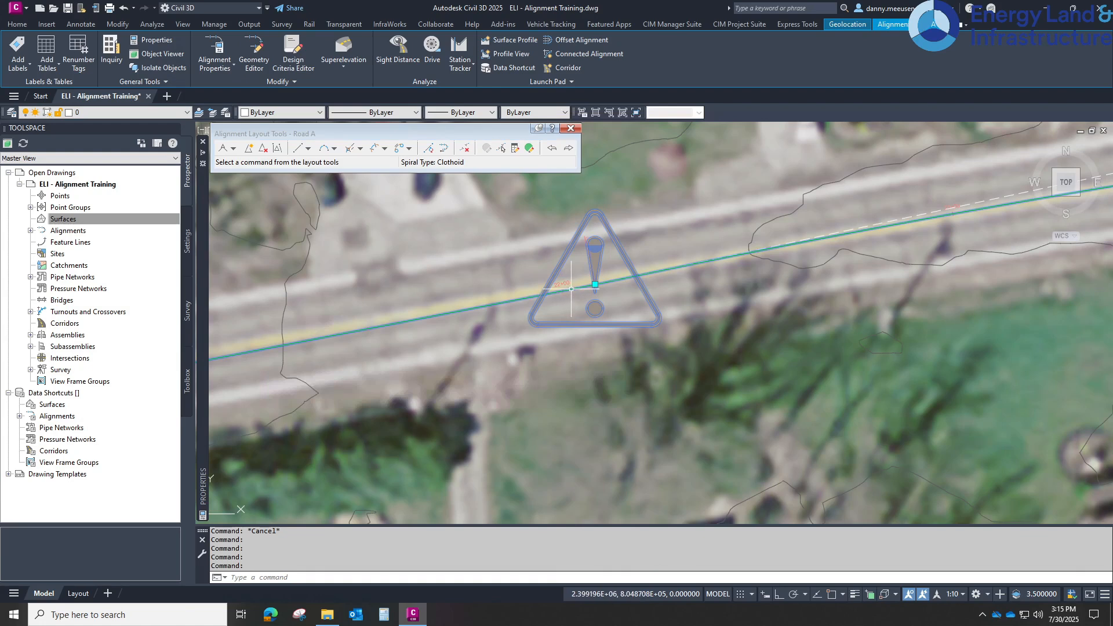
mouse_move(571, 288)
click(530, 149)
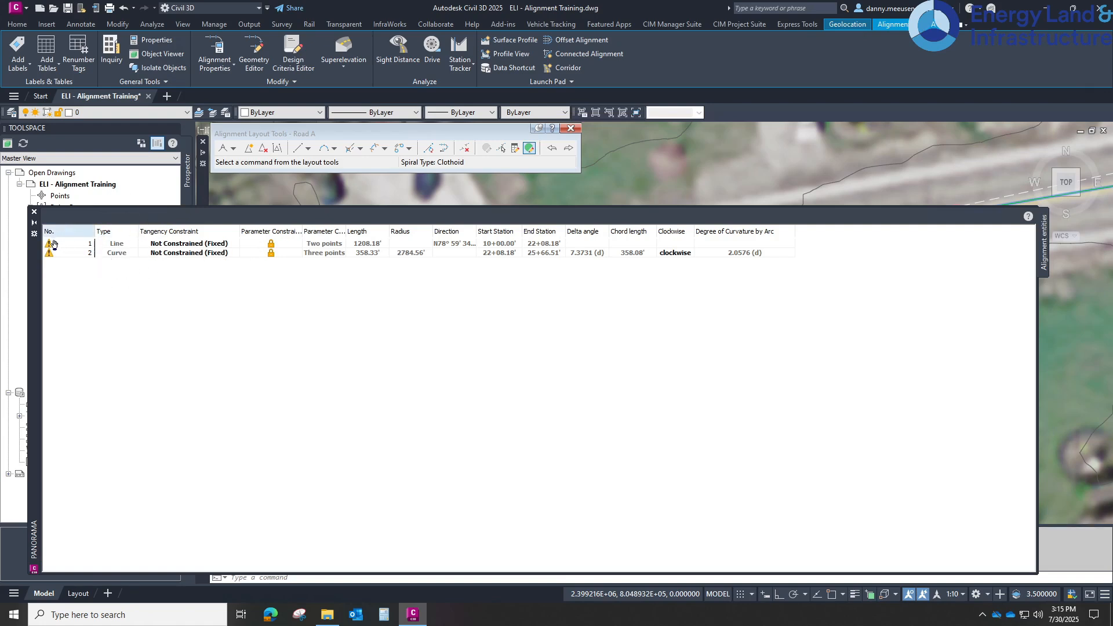
mouse_move(49, 245)
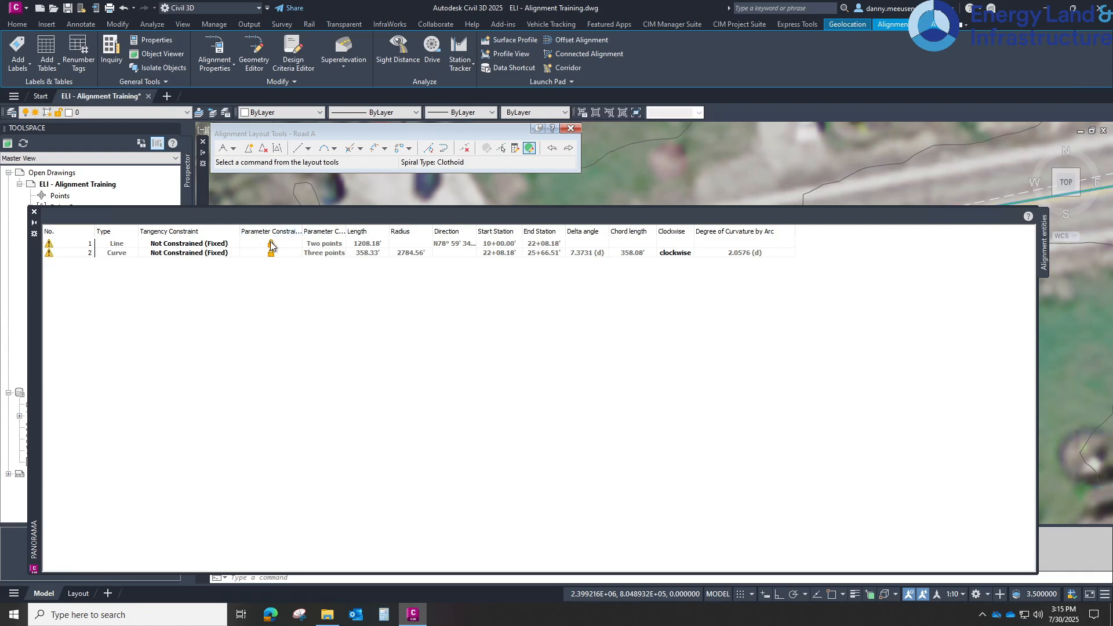
Set the tangency constraint of the alignment's line to Constrained by Next (Floating), check the curve's start in the drawing, and close the entity table
click(168, 246)
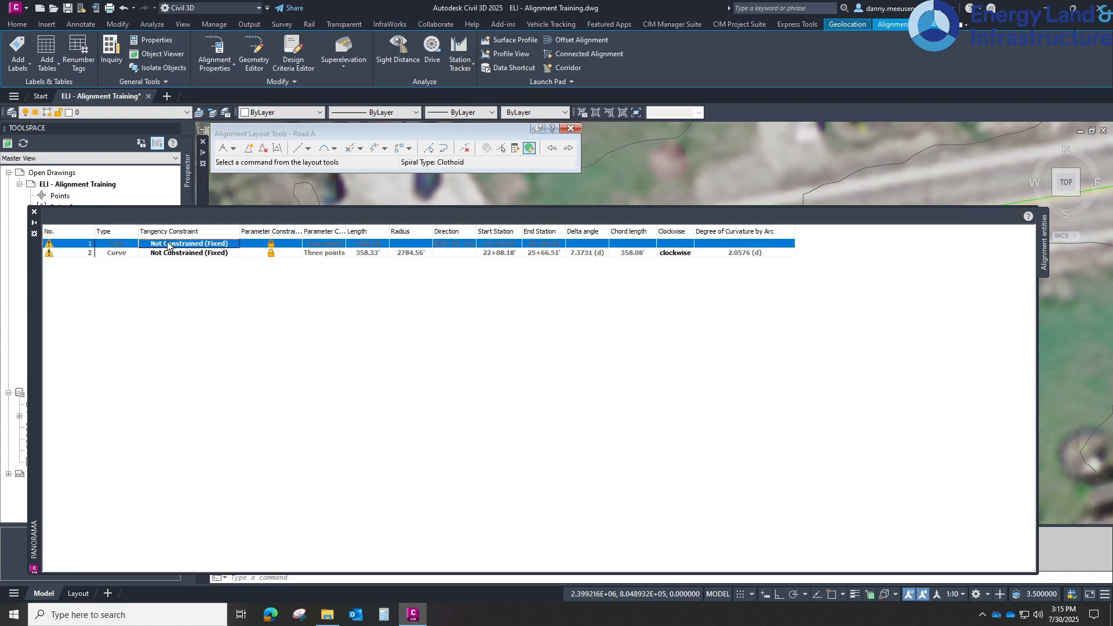
click(210, 245)
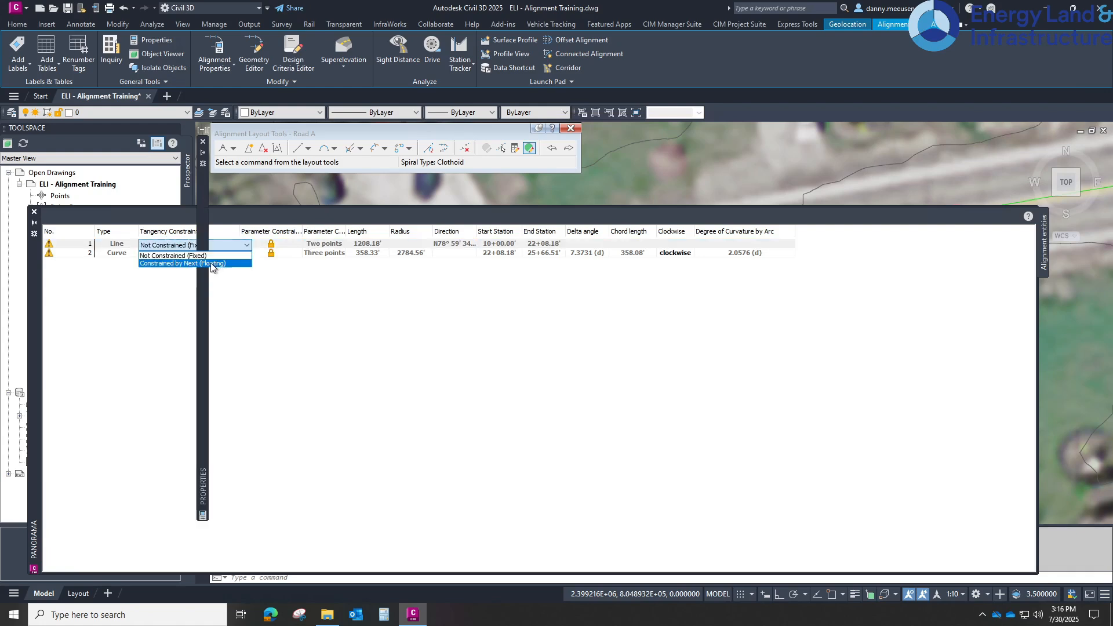
click(214, 264)
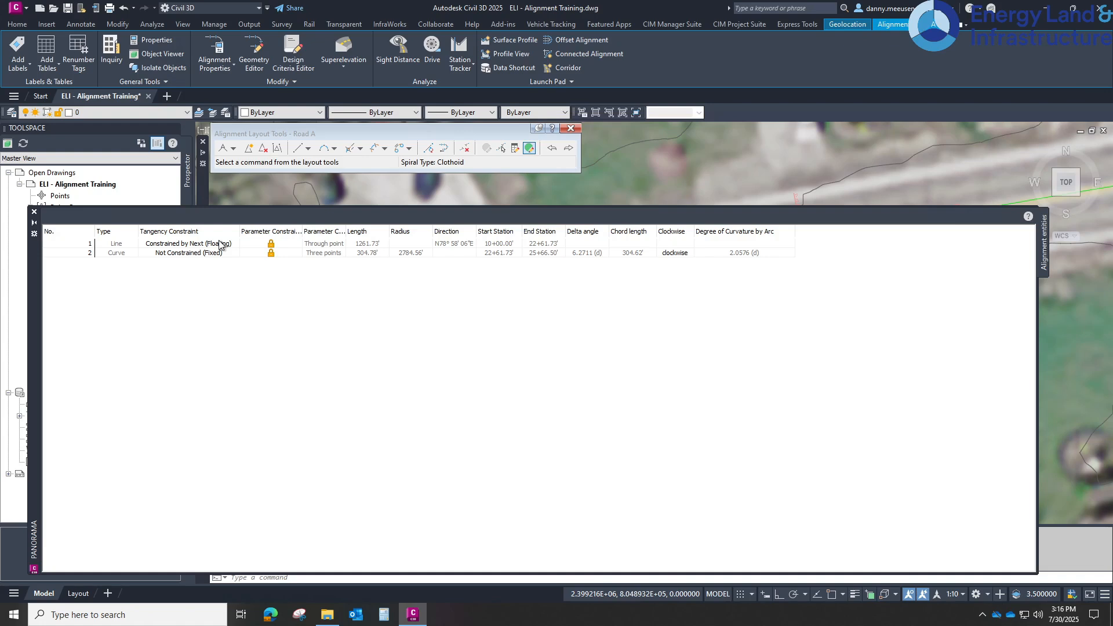
drag(403, 206, 403, 425)
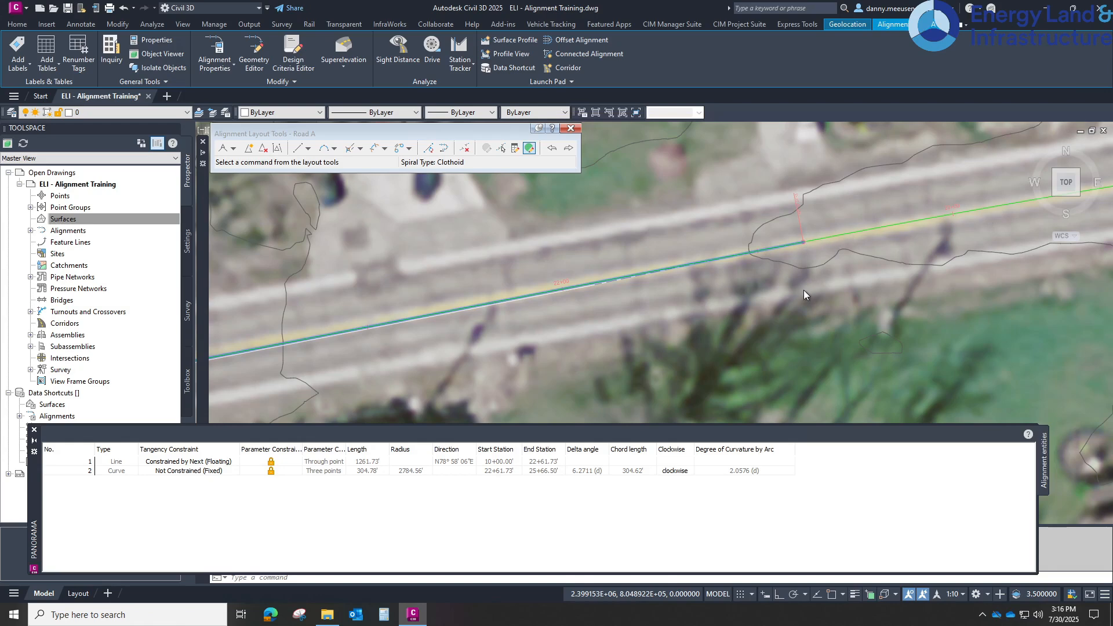
click(35, 432)
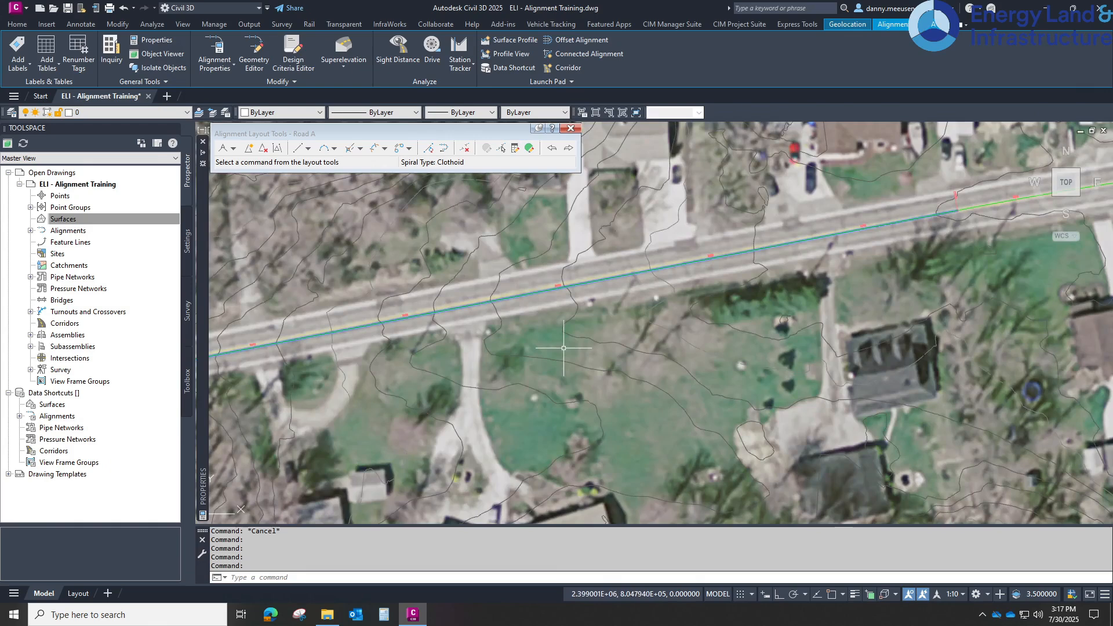
Examine the Road A line westward to the bridge, and close its layout tools
middle_drag(564, 348, 746, 322)
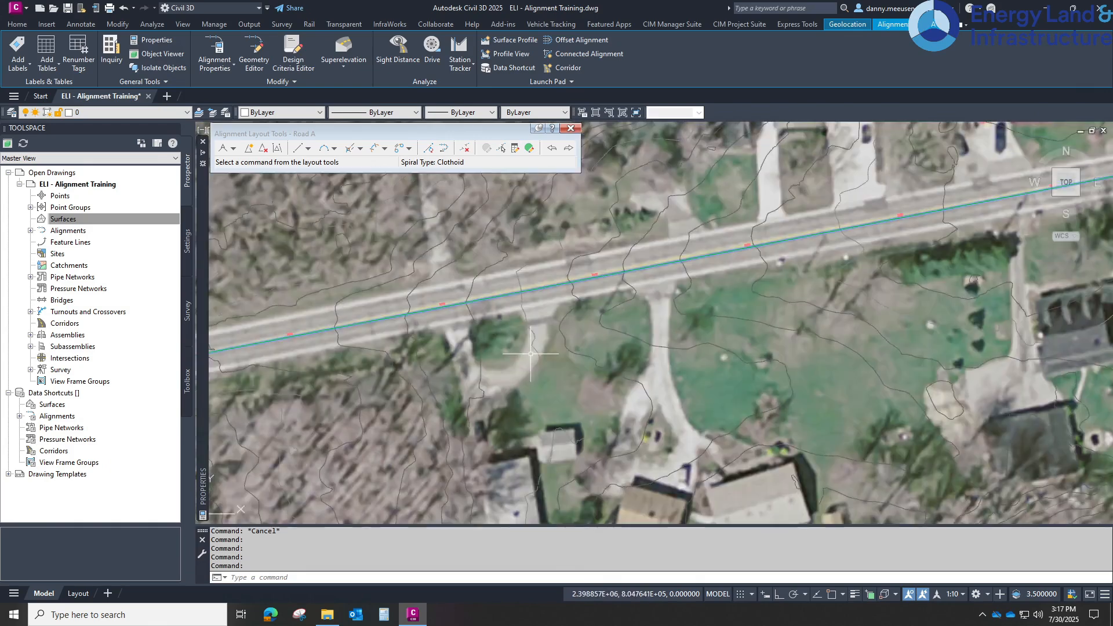
scroll(532, 354, down, 1)
middle_drag(422, 383, 490, 364)
scroll(498, 357, down, 1)
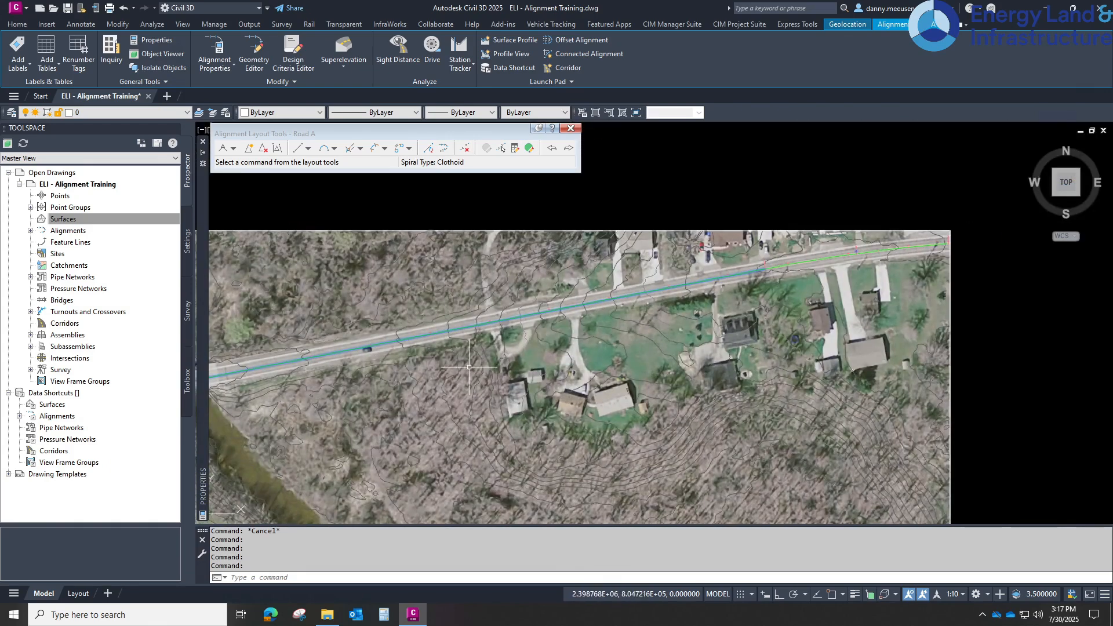
scroll(469, 367, up, 4)
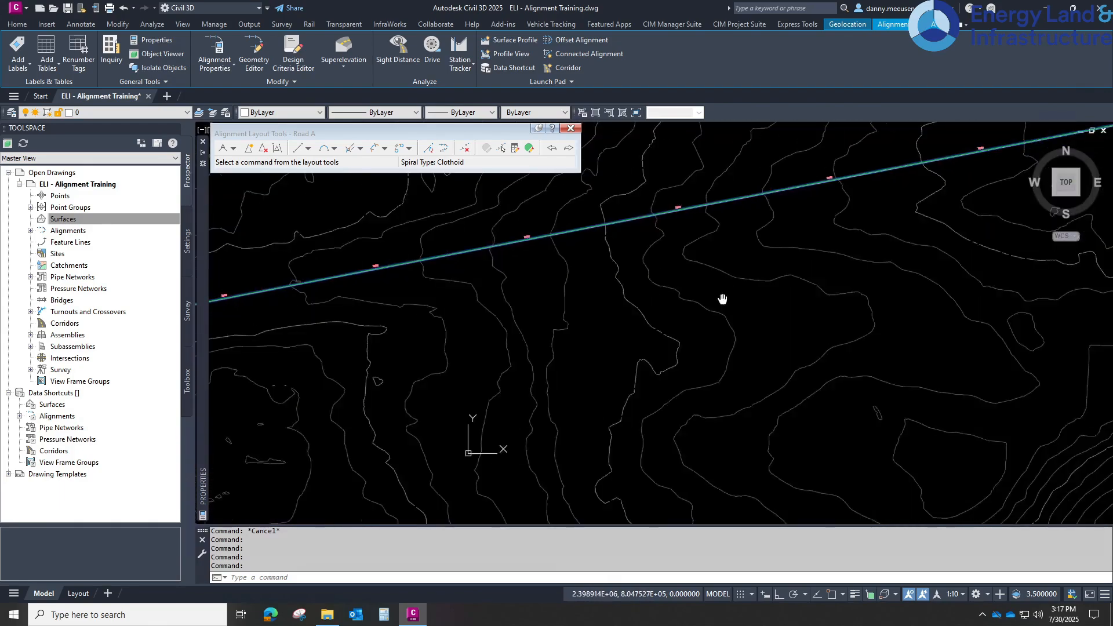
mouse_move(405, 368)
middle_down()
mouse_move(382, 374)
mouse_move(663, 294)
middle_up()
middle_drag(406, 346, 548, 313)
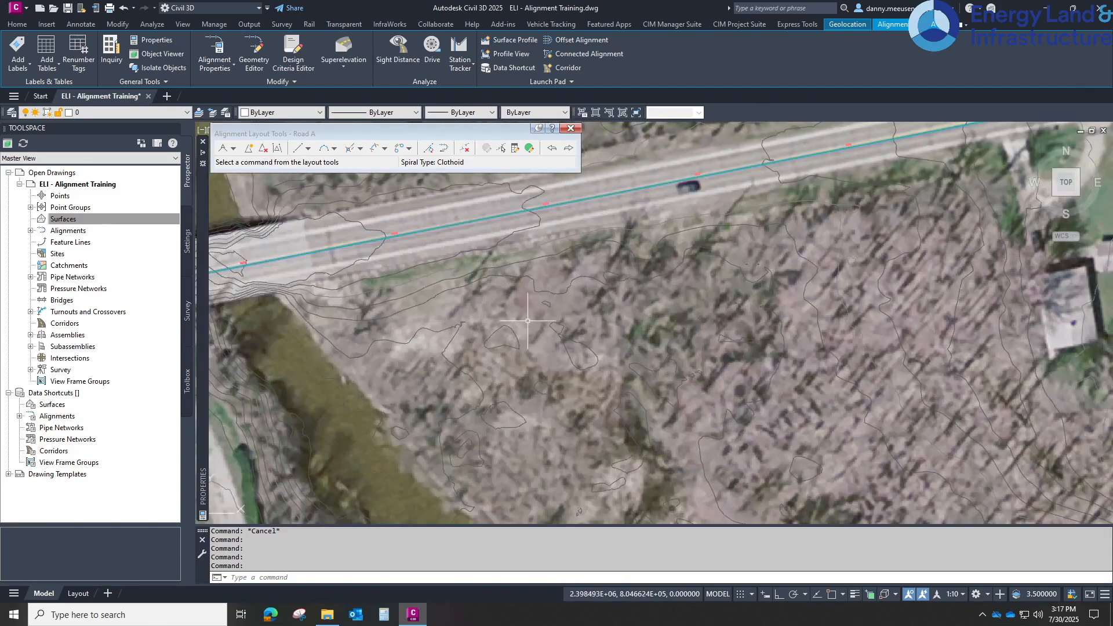
scroll(594, 278, down, 3)
scroll(632, 317, up, 3)
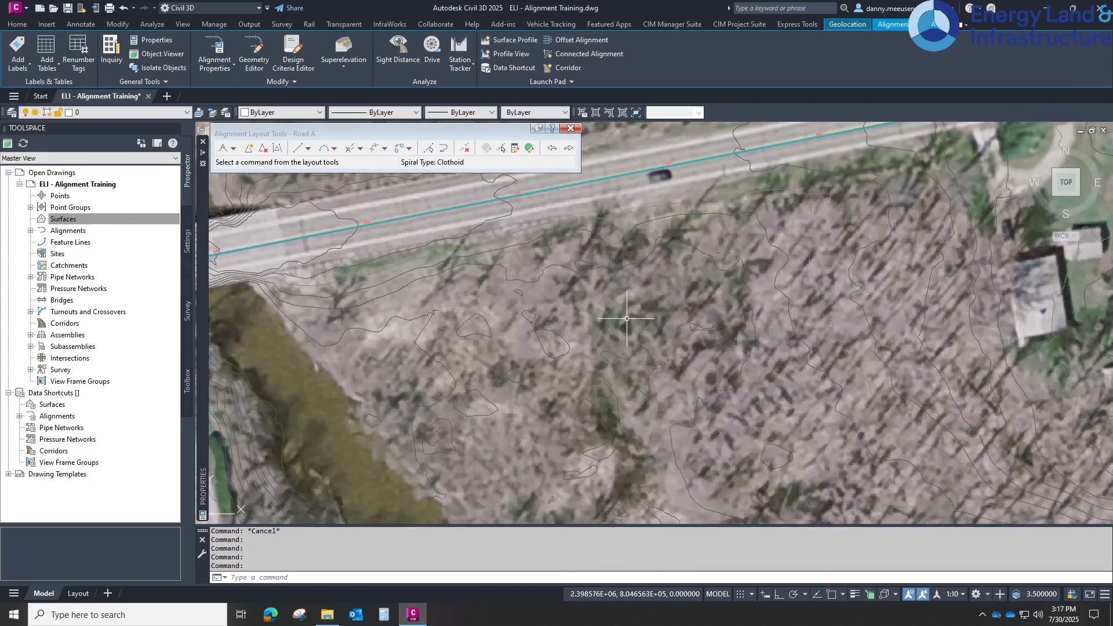
click(571, 130)
key(Escape)
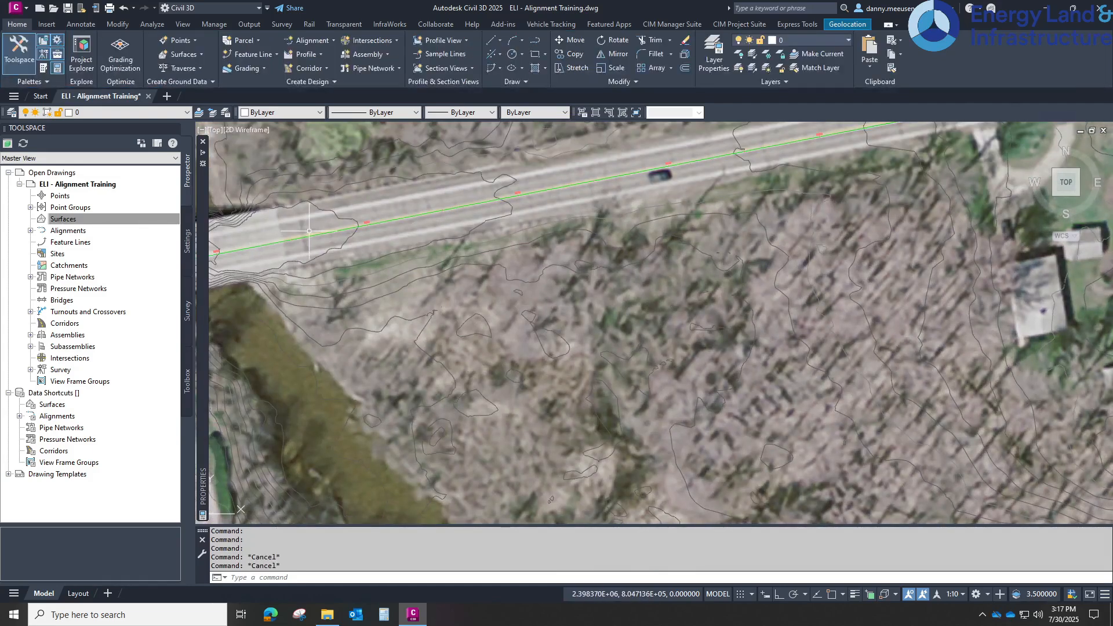
Create a centerline alignment by layout named Road B with starting station 1000, keeping the (ELI PR) CL Alignment style and (ELI PR) All Labels
click(318, 41)
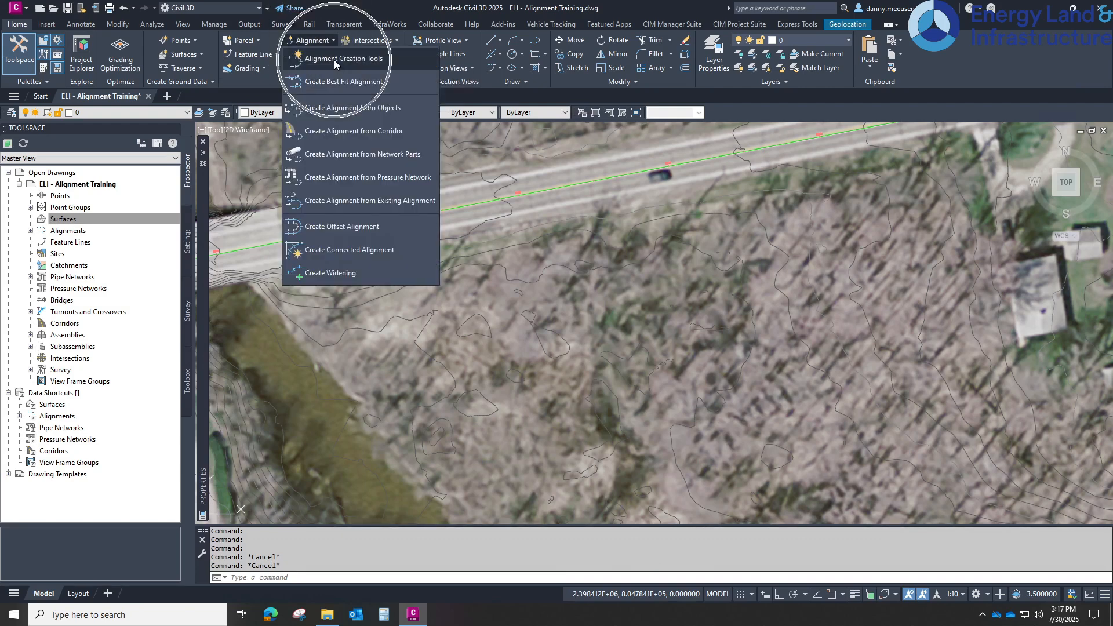
click(334, 60)
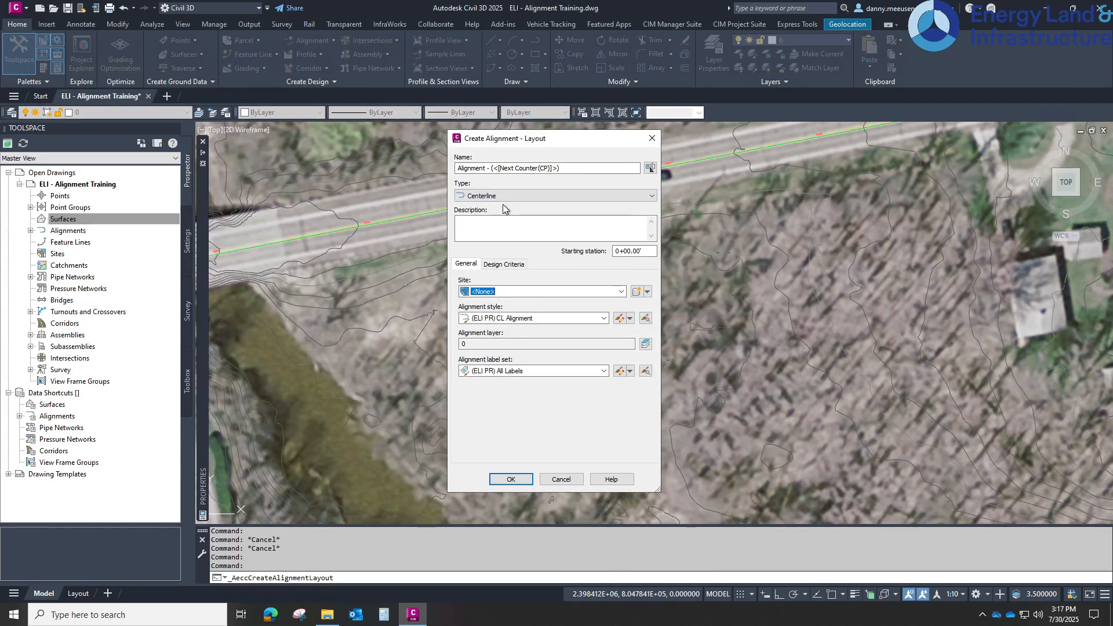
click(587, 169)
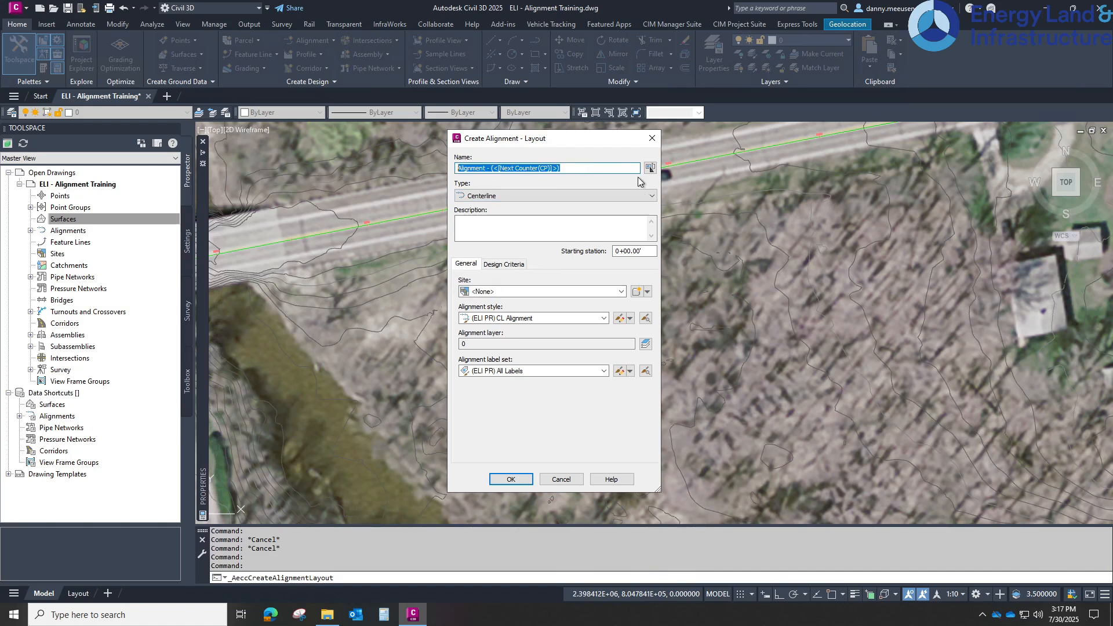
text(Road B)
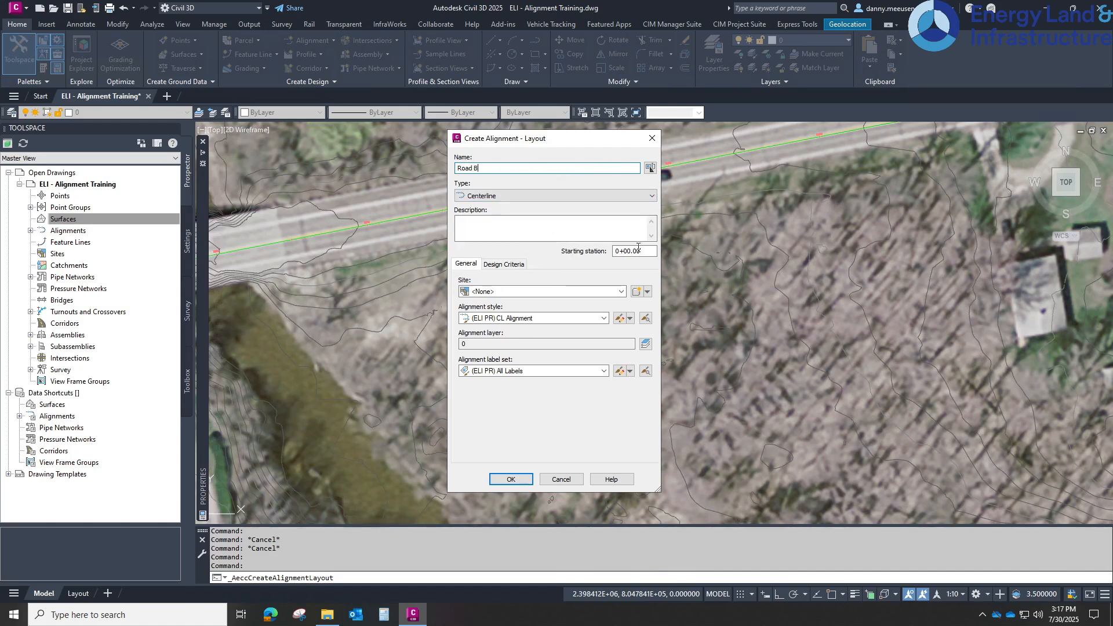
click(638, 250)
text(10)
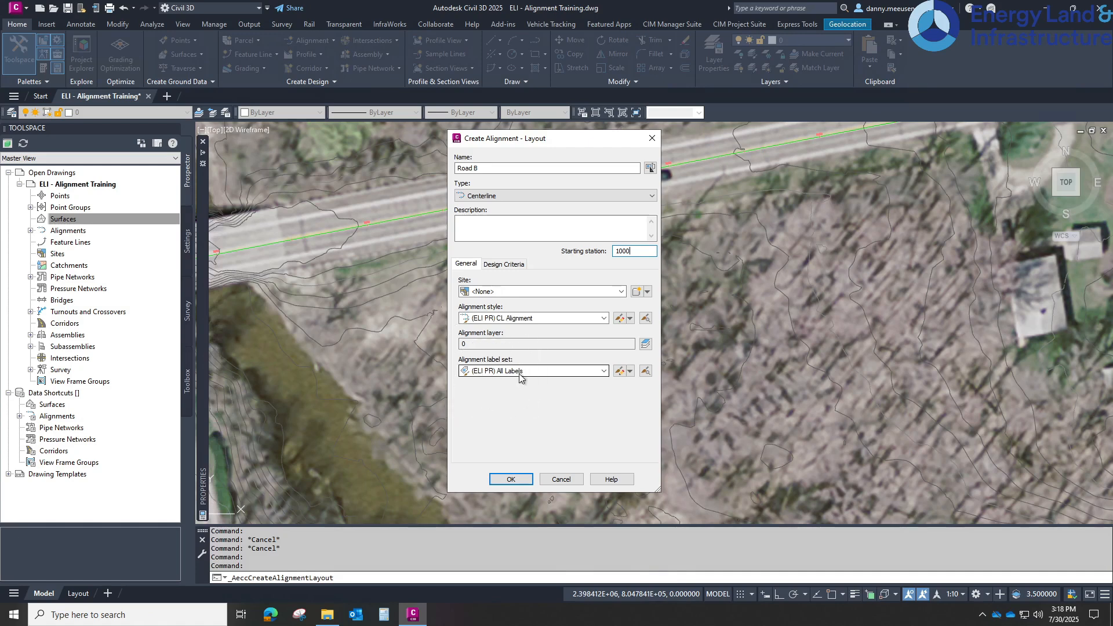
click(519, 482)
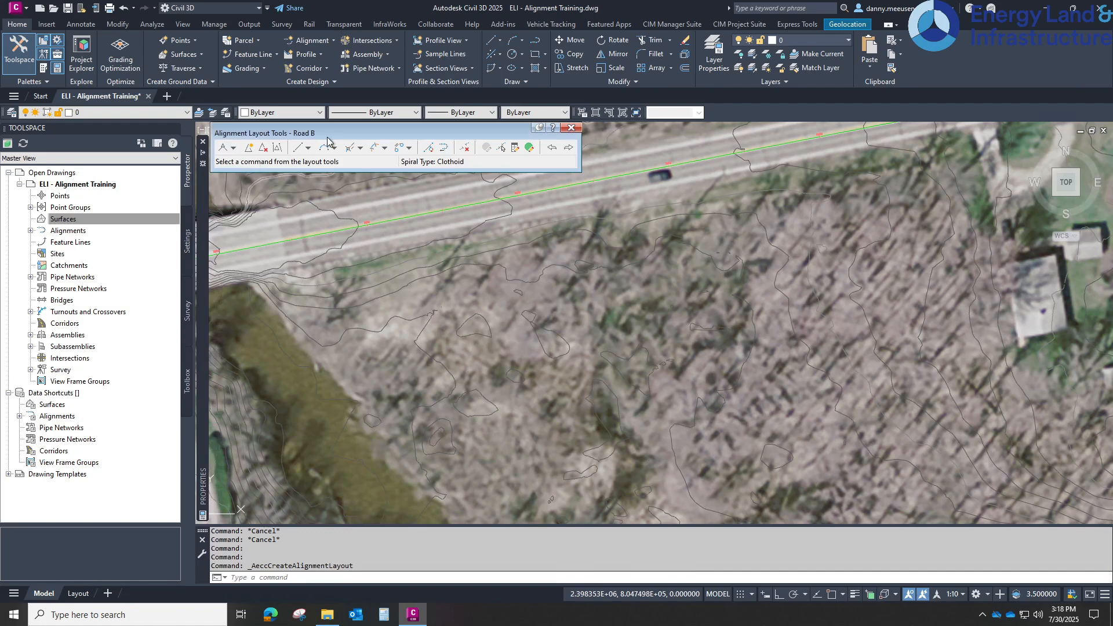
Configure the curve and spiral settings to use curves without spirals and a default radius of 150 feet
click(233, 149)
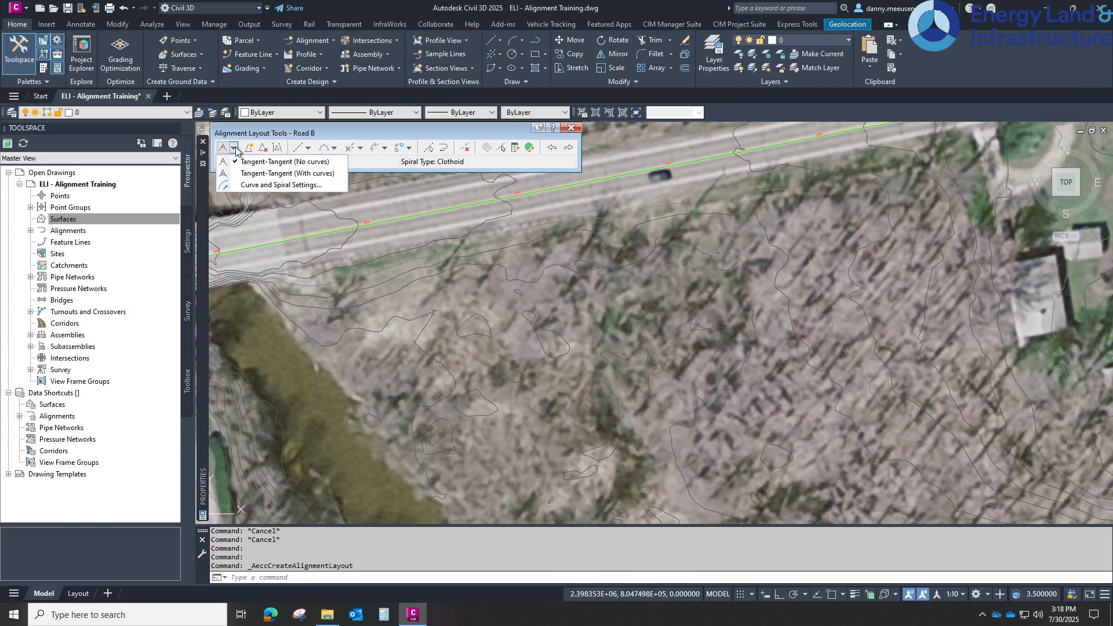
click(261, 186)
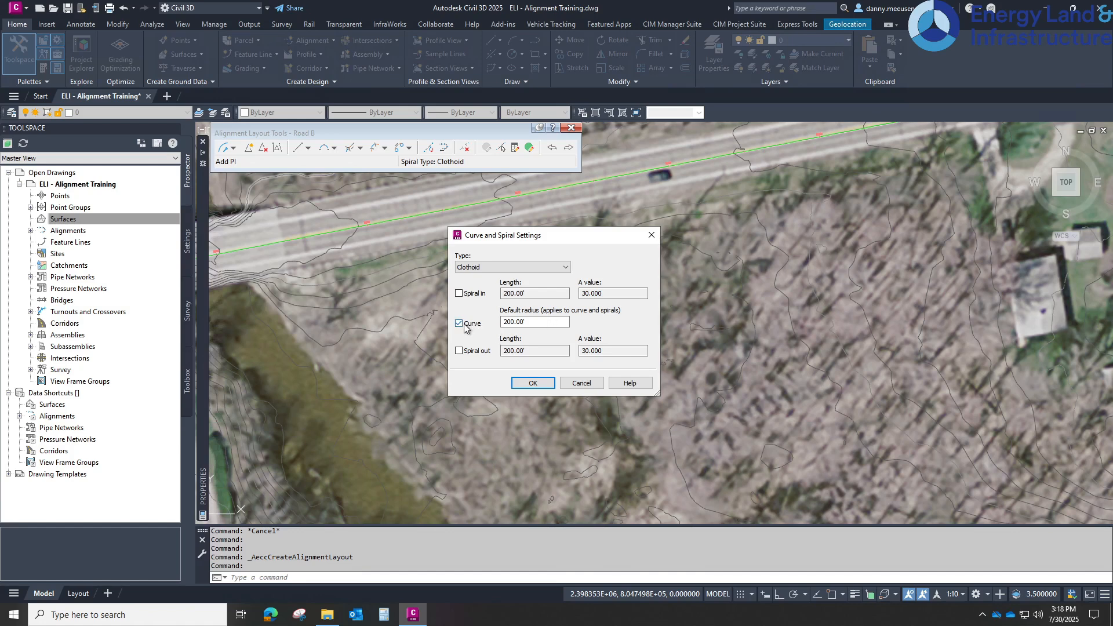
click(533, 323)
double_click(523, 324)
text(150)
key(Return)
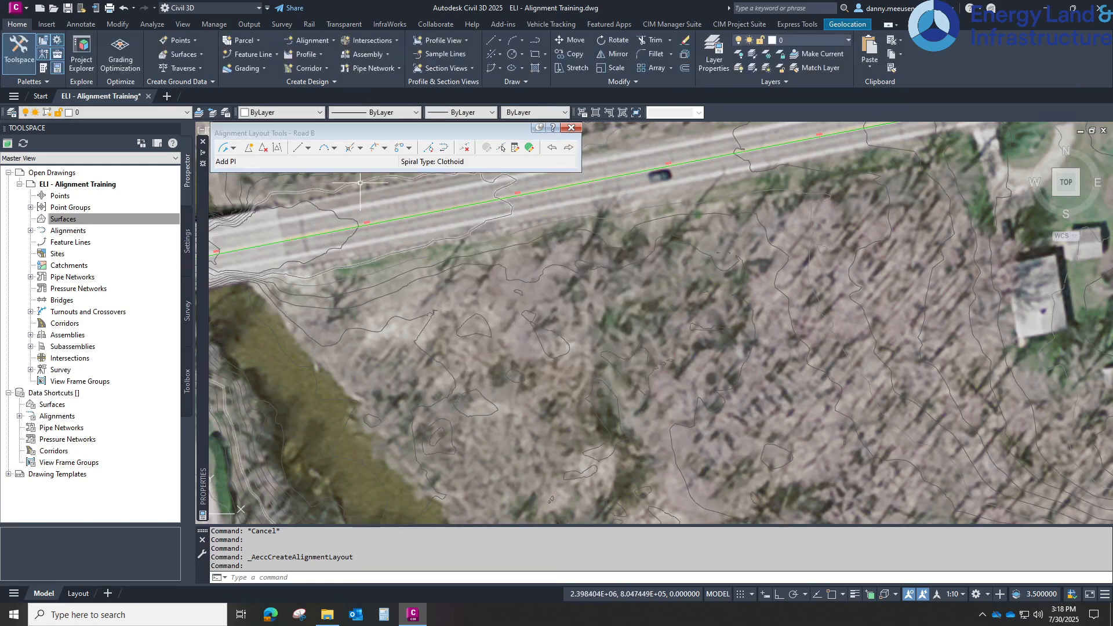
Begin a tangent-tangent layout with curves for Road B, starting at the intersection of Road A and its 16+00 station tick
click(234, 151)
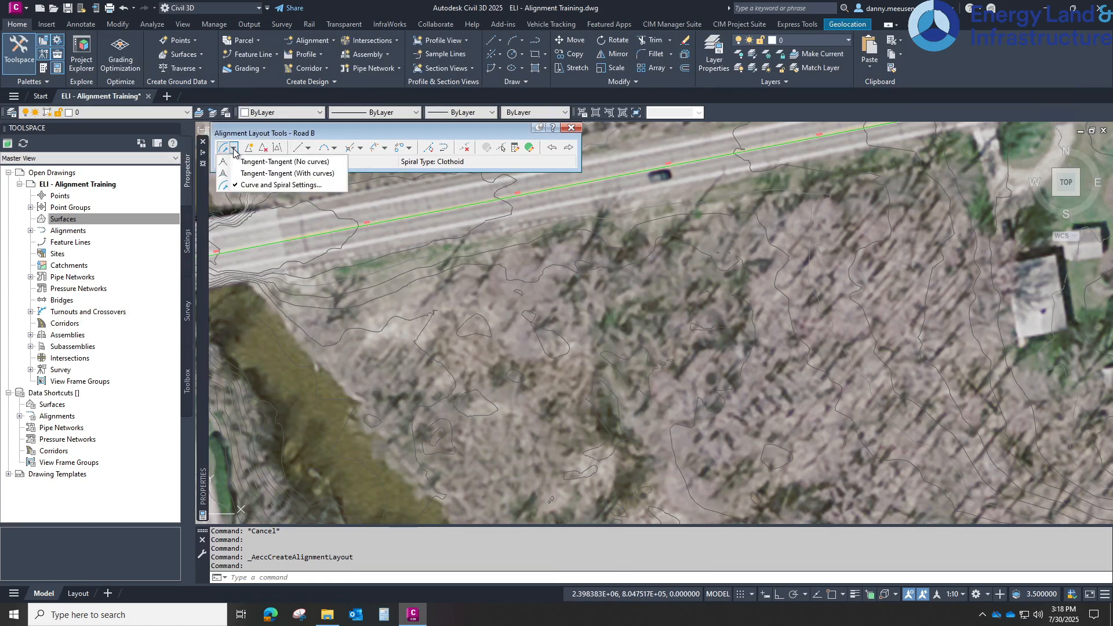
click(268, 174)
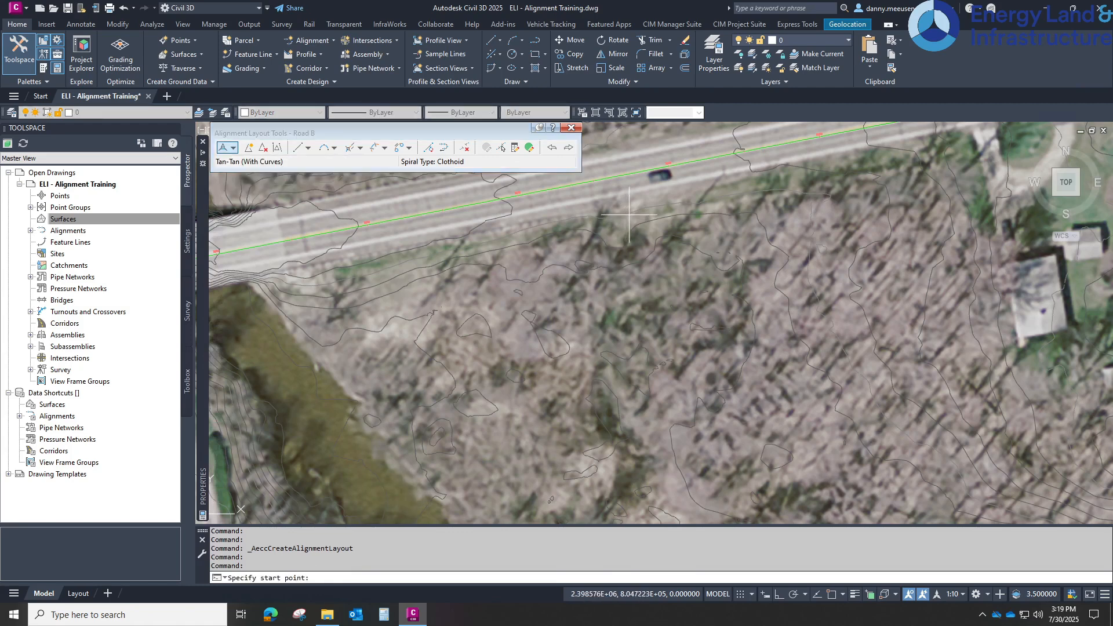
scroll(672, 178, up, 10)
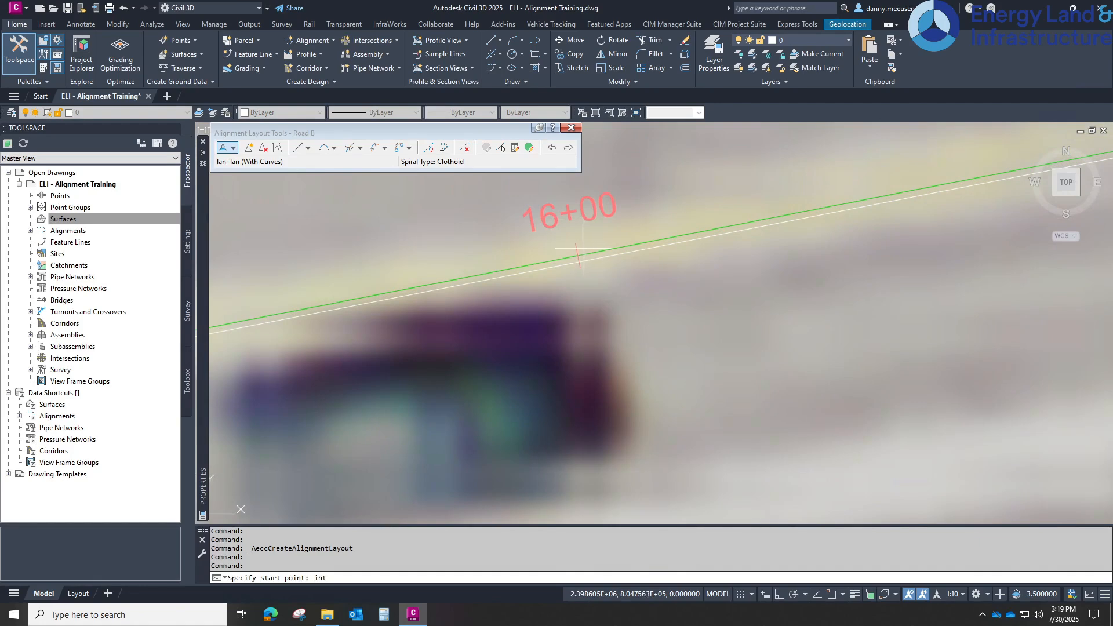
text(int)
key(Return)
click(578, 255)
Lay out three Road B tangents running south from Road A and bending southeast then east through the woods, and finish the alignment
scroll(665, 475, down, 3)
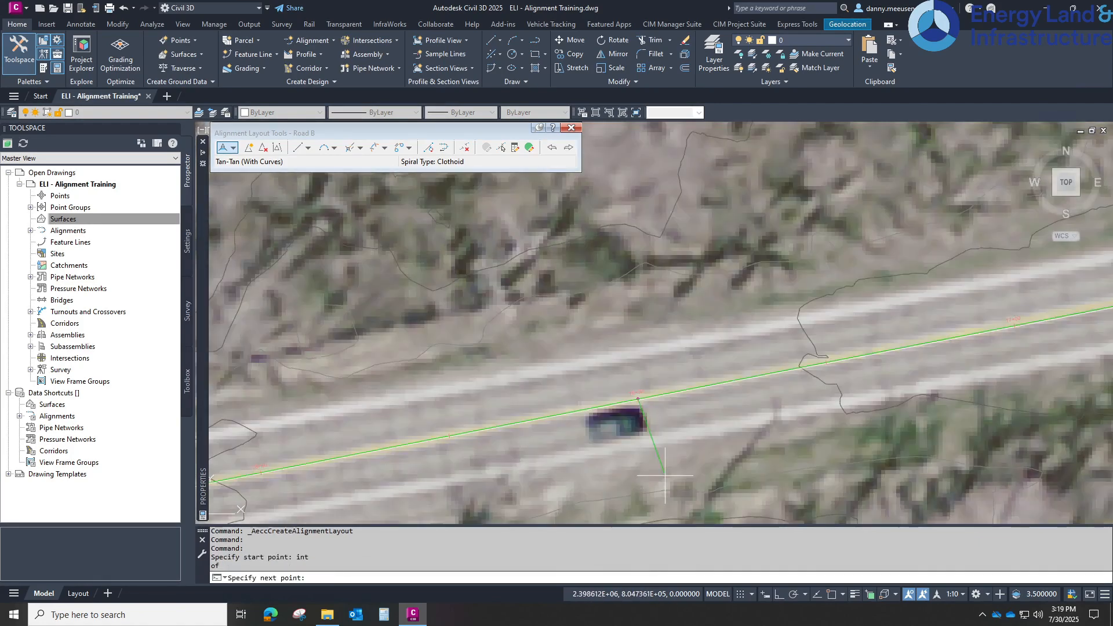
scroll(671, 502, down, 2)
middle_drag(666, 502, 597, 307)
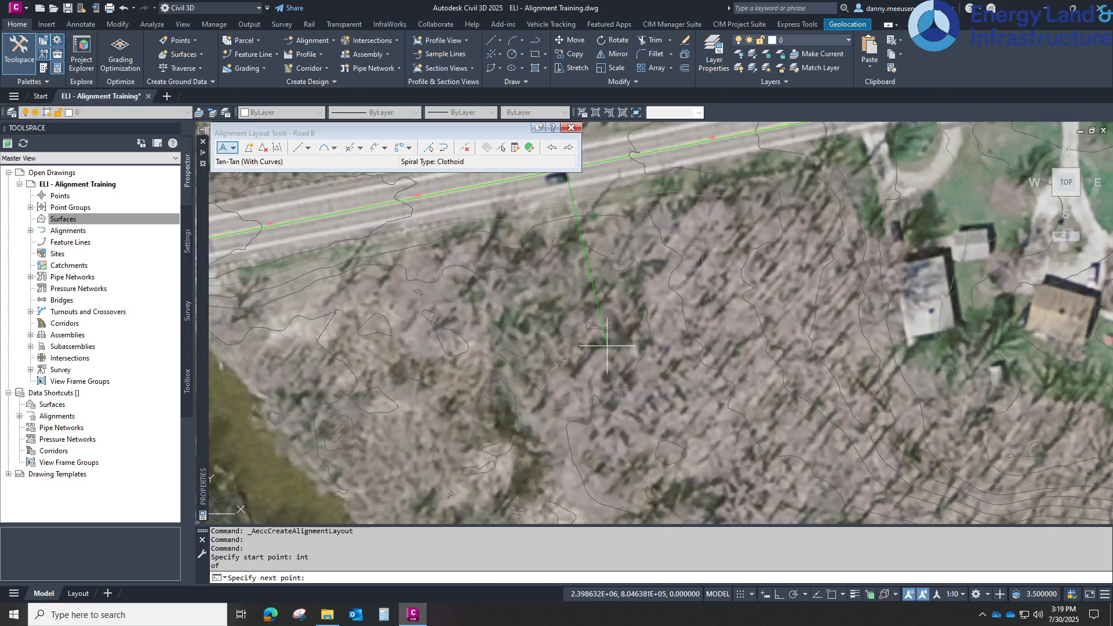
click(606, 351)
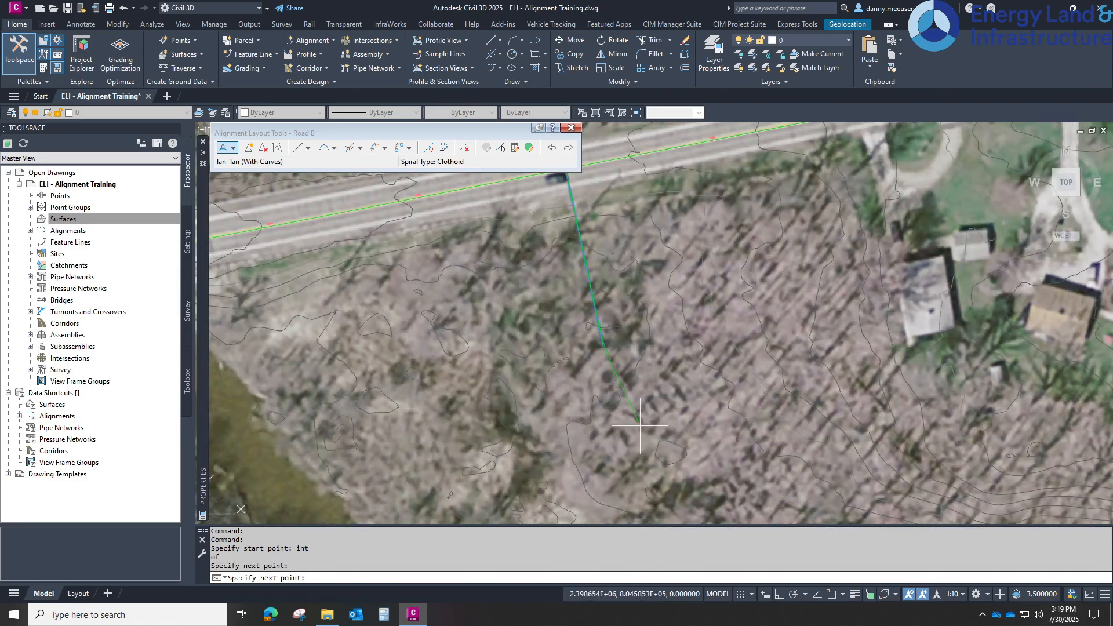
middle_drag(678, 454, 638, 381)
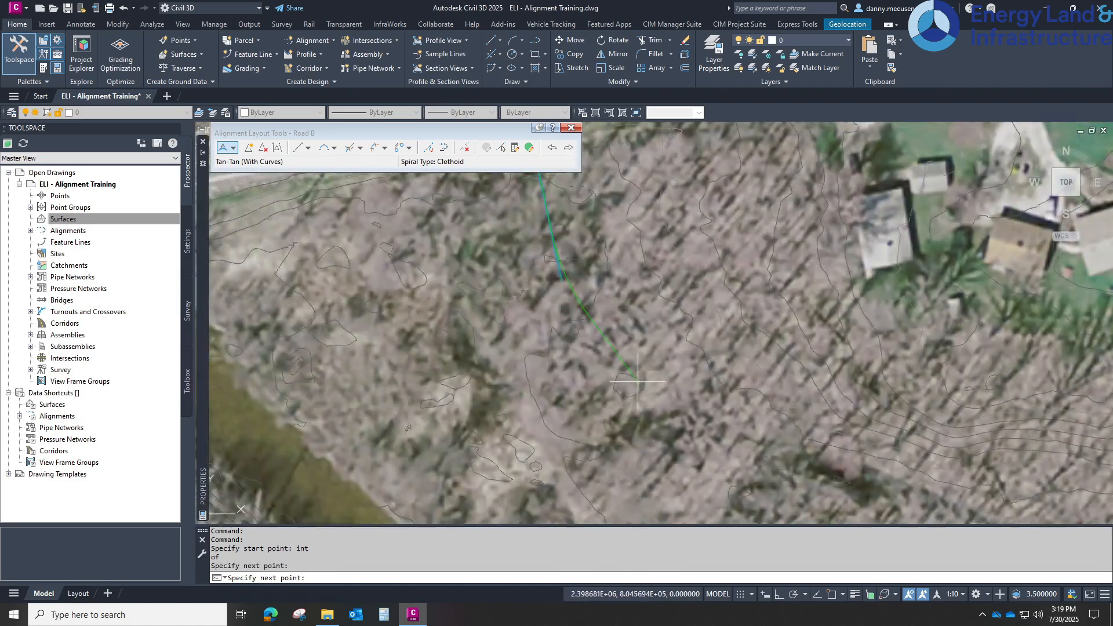
scroll(638, 381, down, 2)
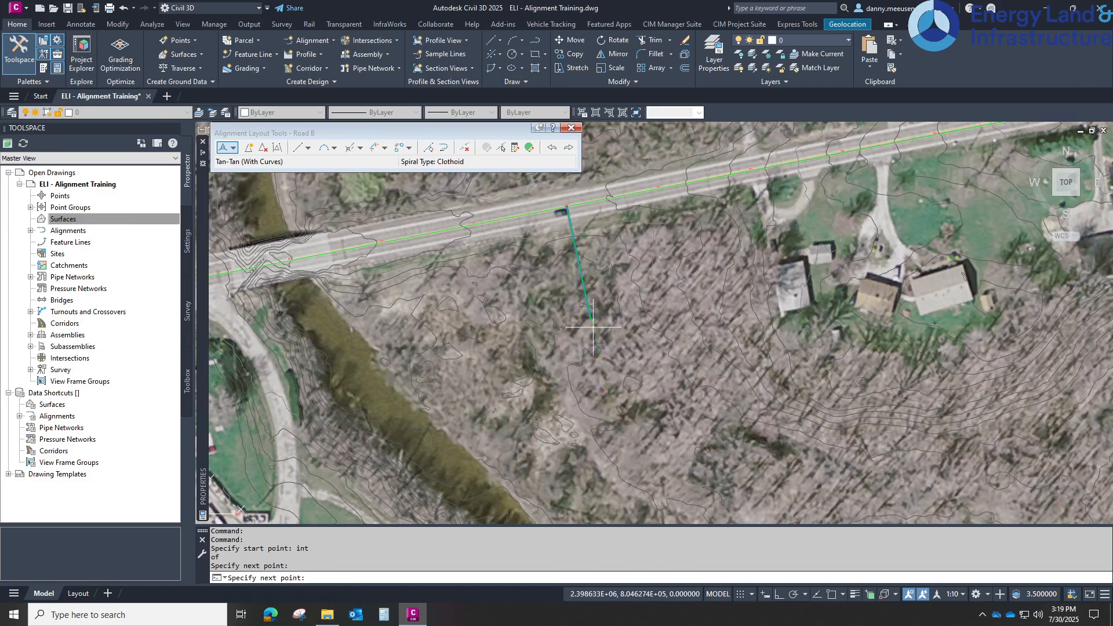
click(666, 452)
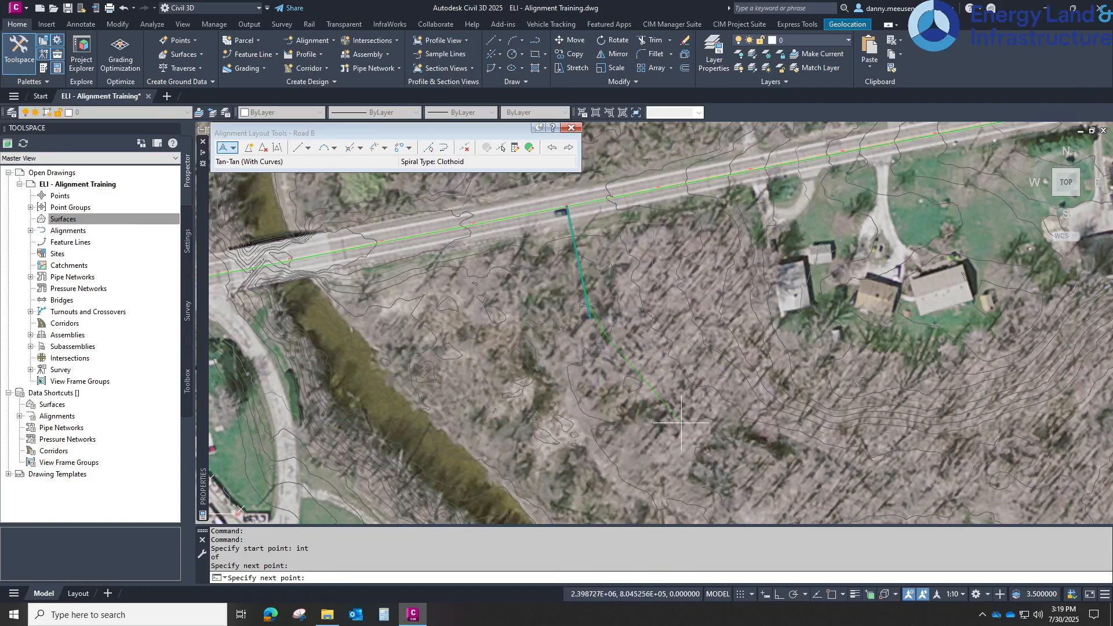
middle_drag(764, 482, 591, 341)
click(698, 338)
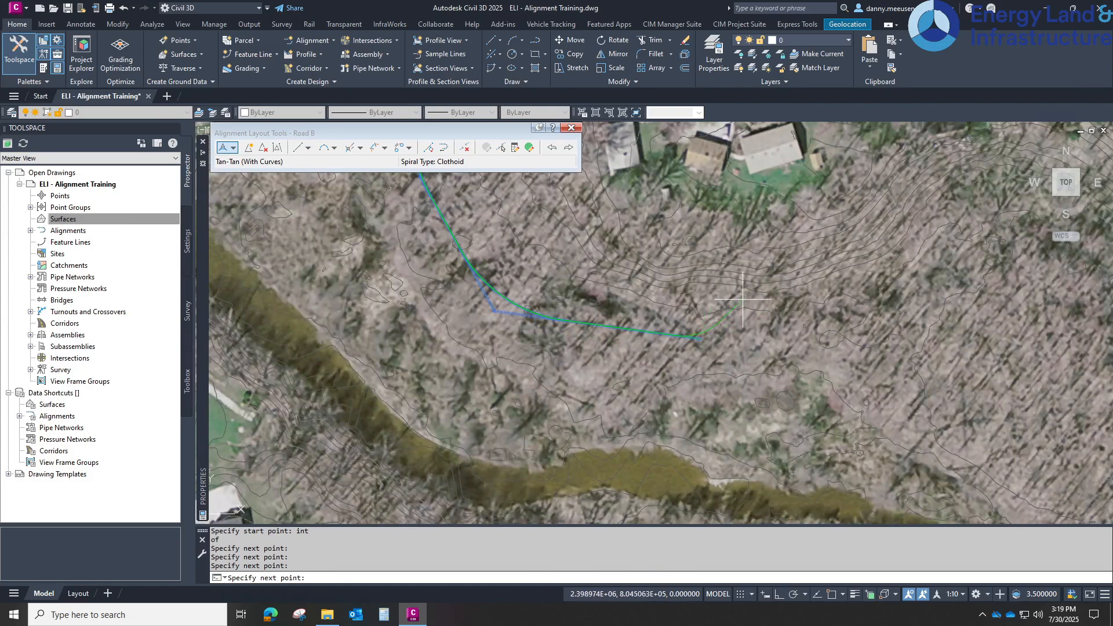
key(Return)
scroll(410, 174, up, 5)
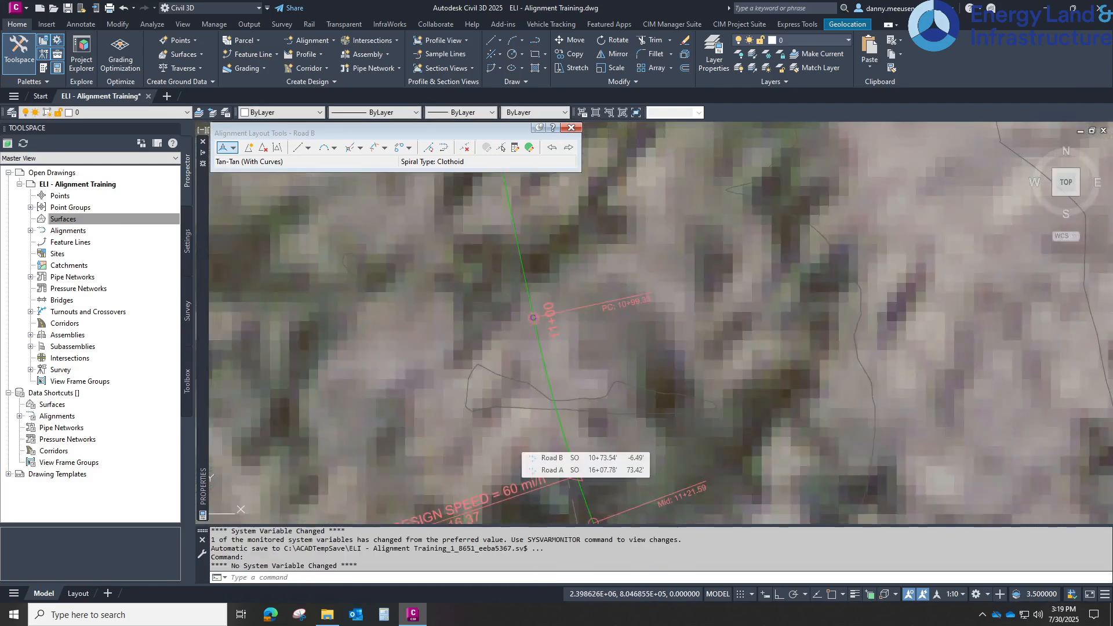
Examine Road B's layout from Road A and the station and curve point labels along its first curve
middle_drag(530, 464, 523, 380)
scroll(524, 291, down, 4)
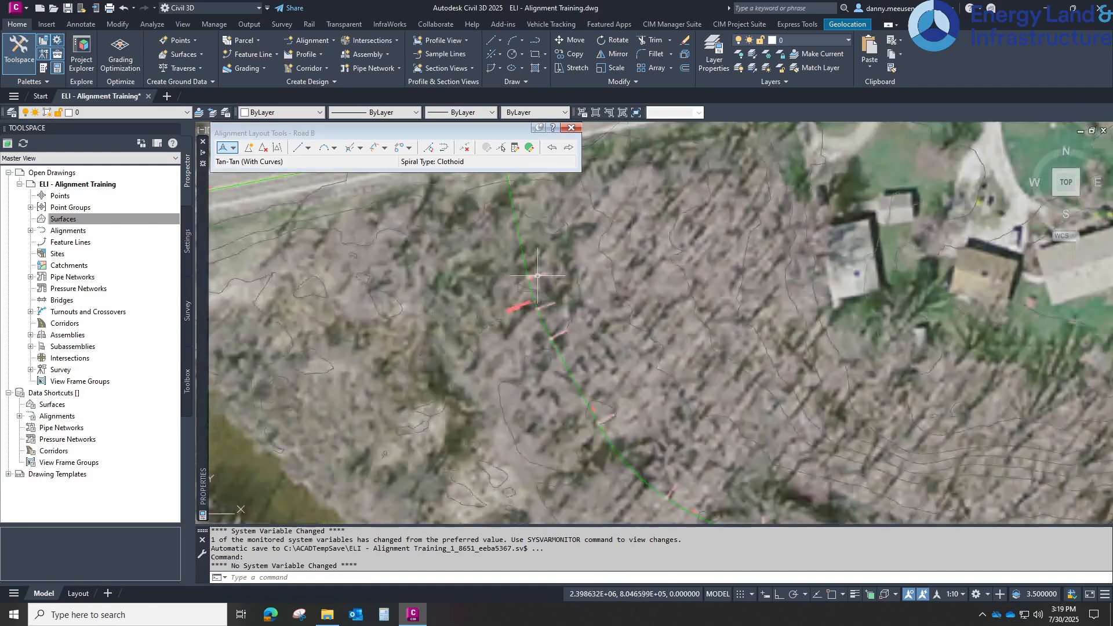
scroll(559, 244, down, 5)
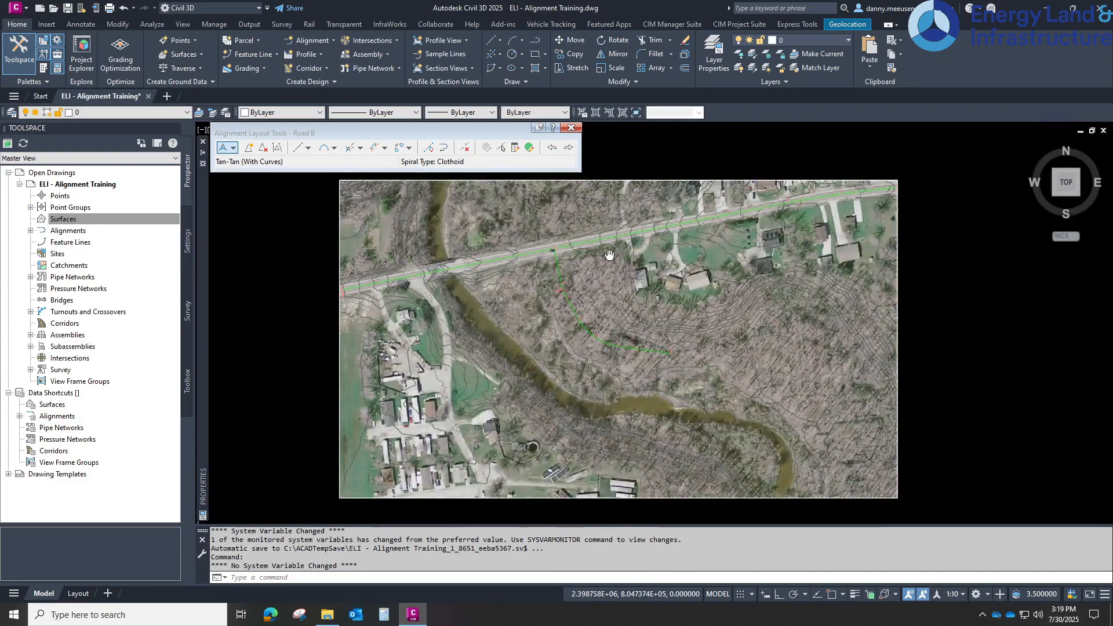
scroll(557, 277, up, 2)
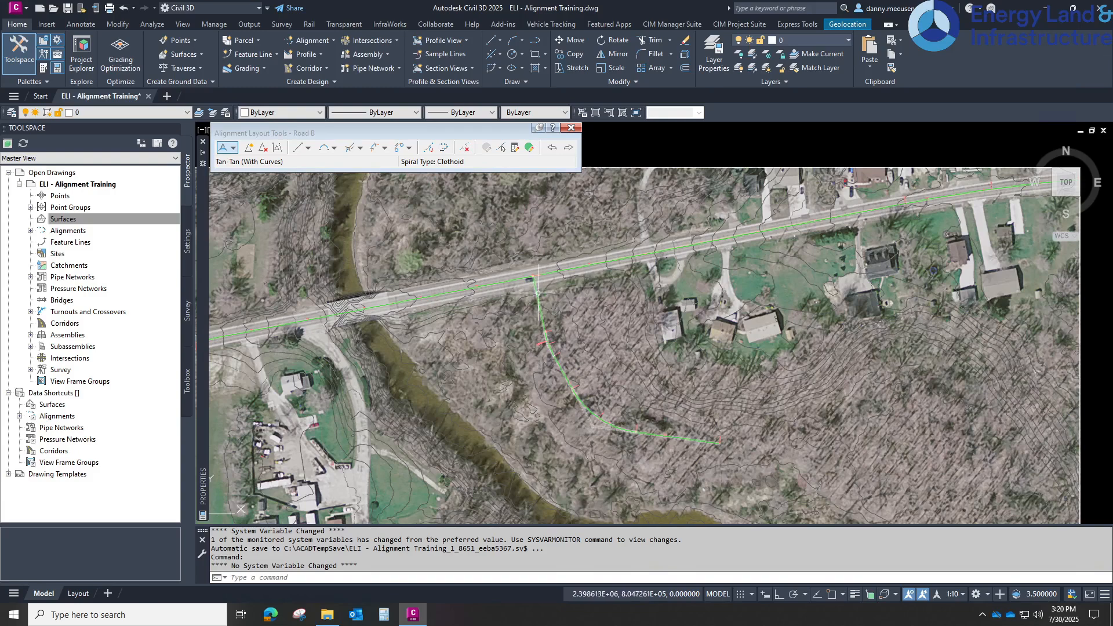
scroll(563, 313, up, 2)
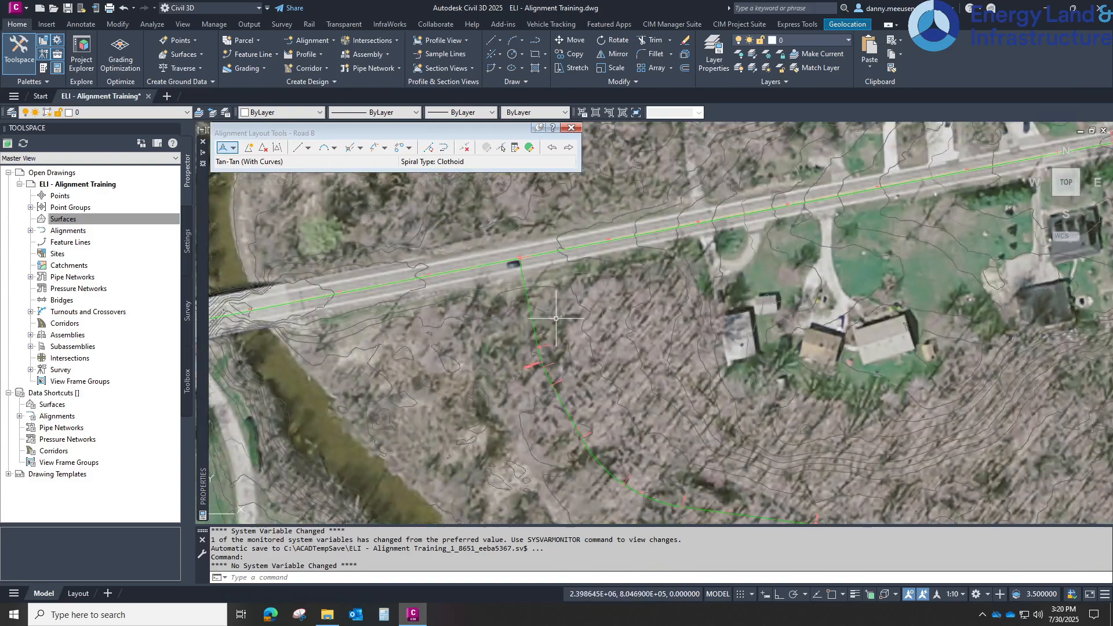
scroll(527, 371, up, 2)
scroll(527, 386, up, 2)
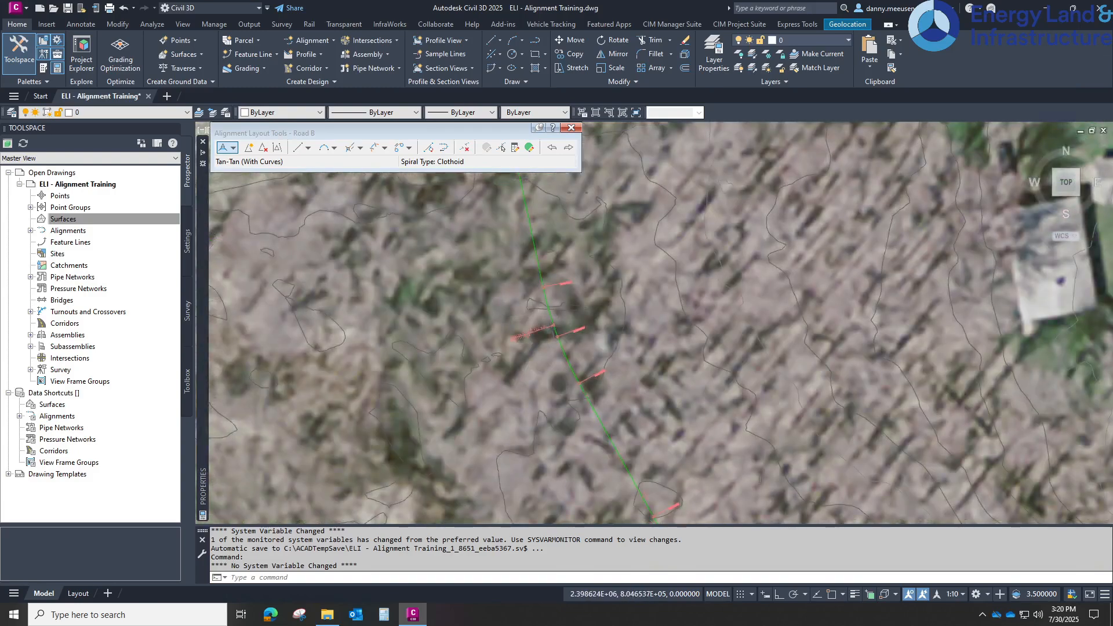
scroll(531, 317, up, 2)
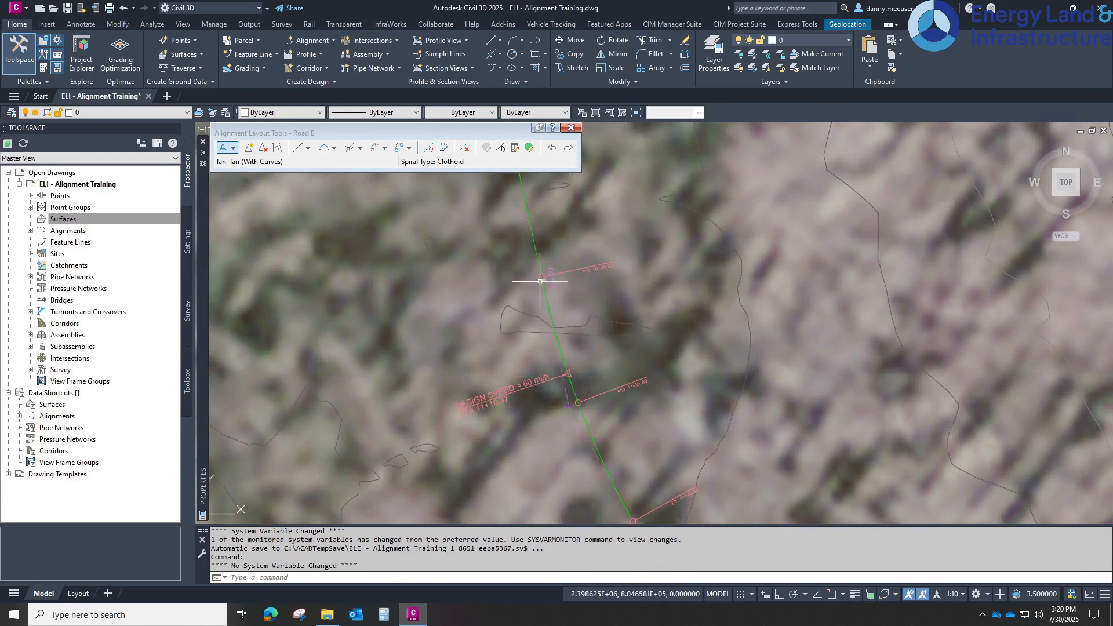
scroll(629, 449, down, 1)
middle_drag(629, 449, 600, 378)
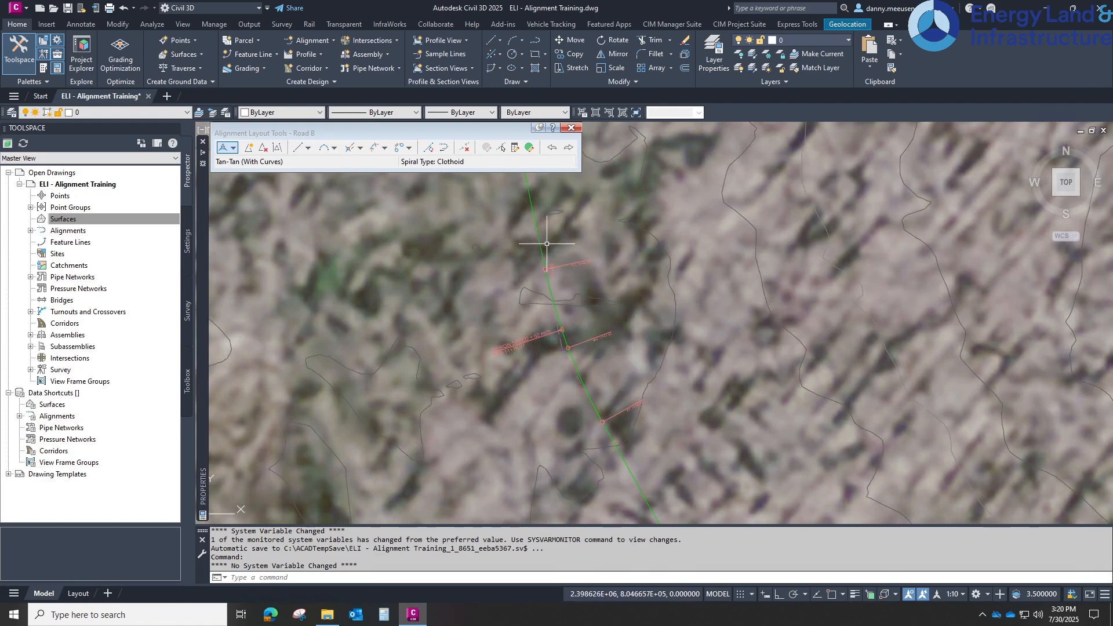
scroll(571, 276, up, 1)
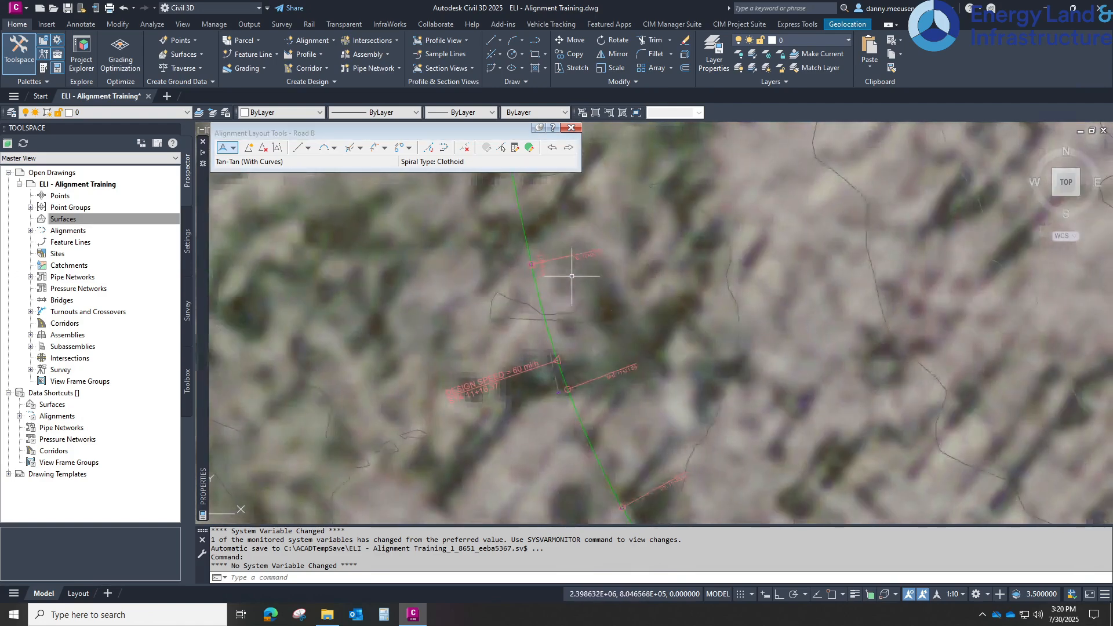
scroll(586, 244, up, 2)
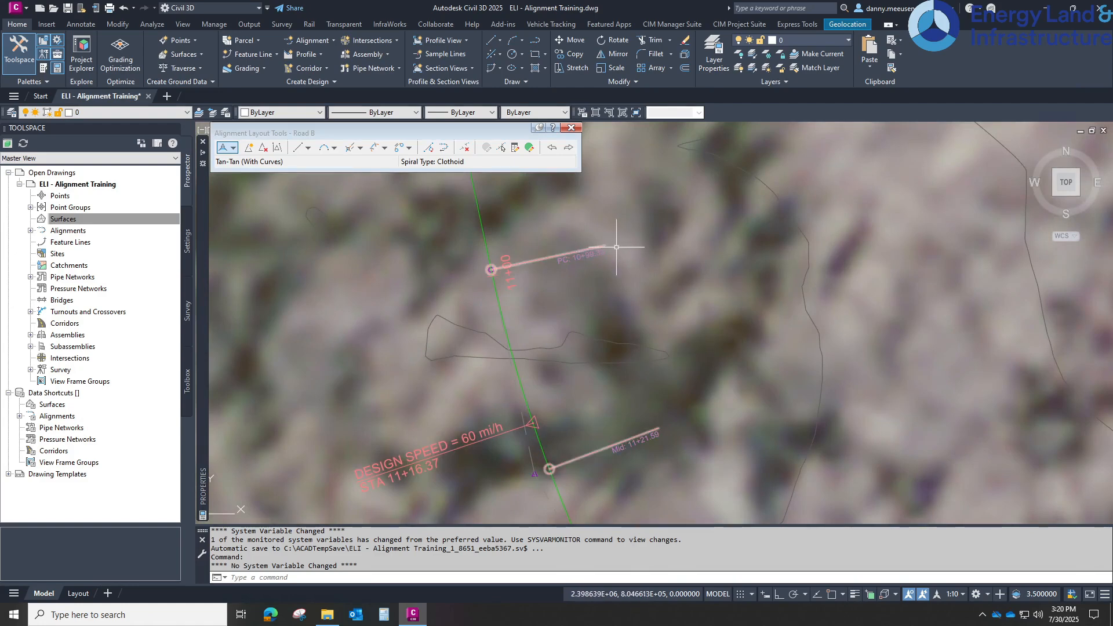
scroll(625, 278, down, 3)
scroll(647, 365, up, 3)
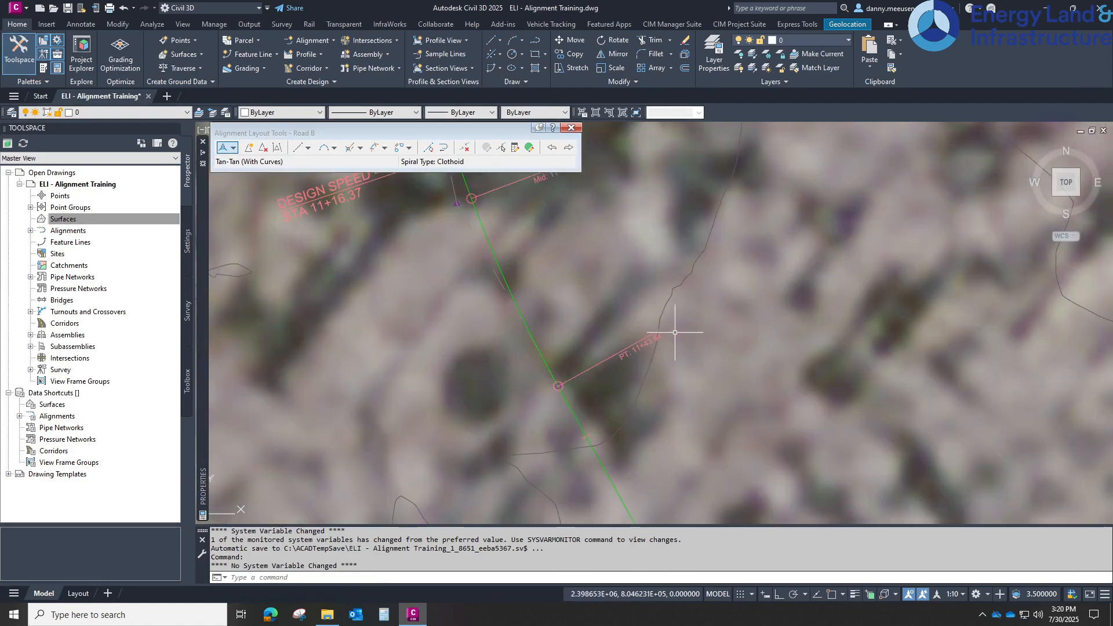
scroll(666, 347, down, 1)
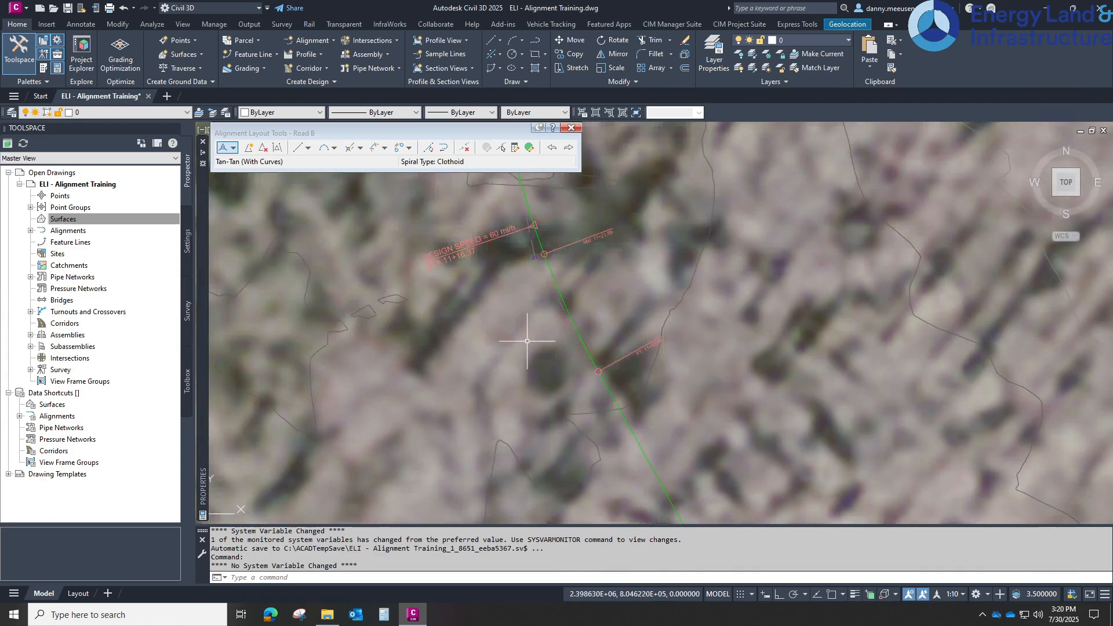
Erase the design speed label near Road B's first curve
click(458, 239)
click(447, 258)
scroll(544, 264, down, 3)
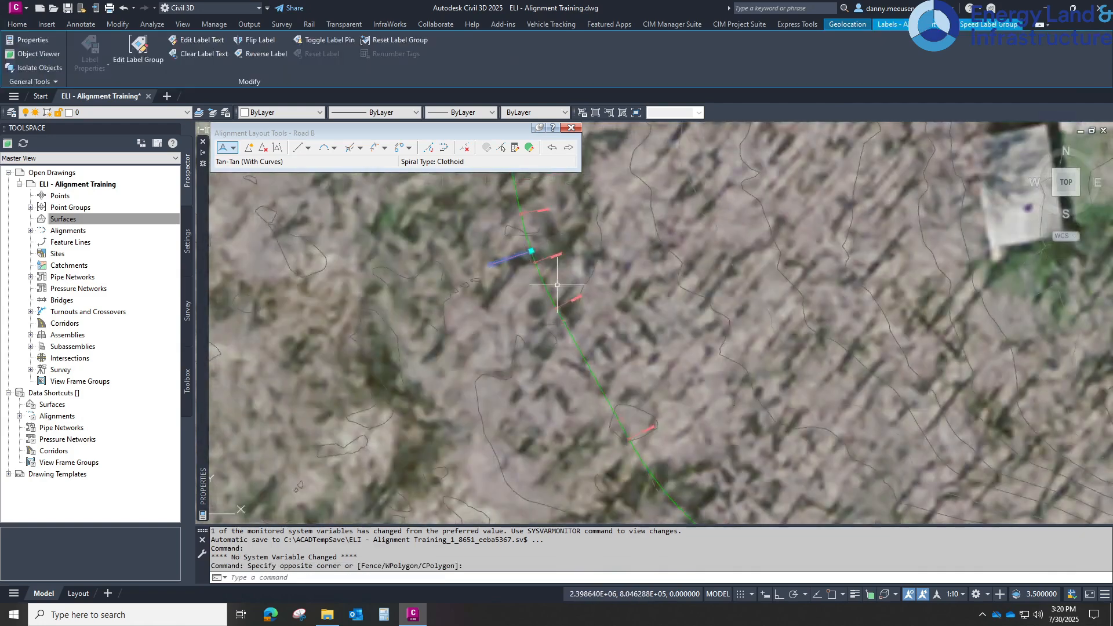
scroll(611, 314, down, 2)
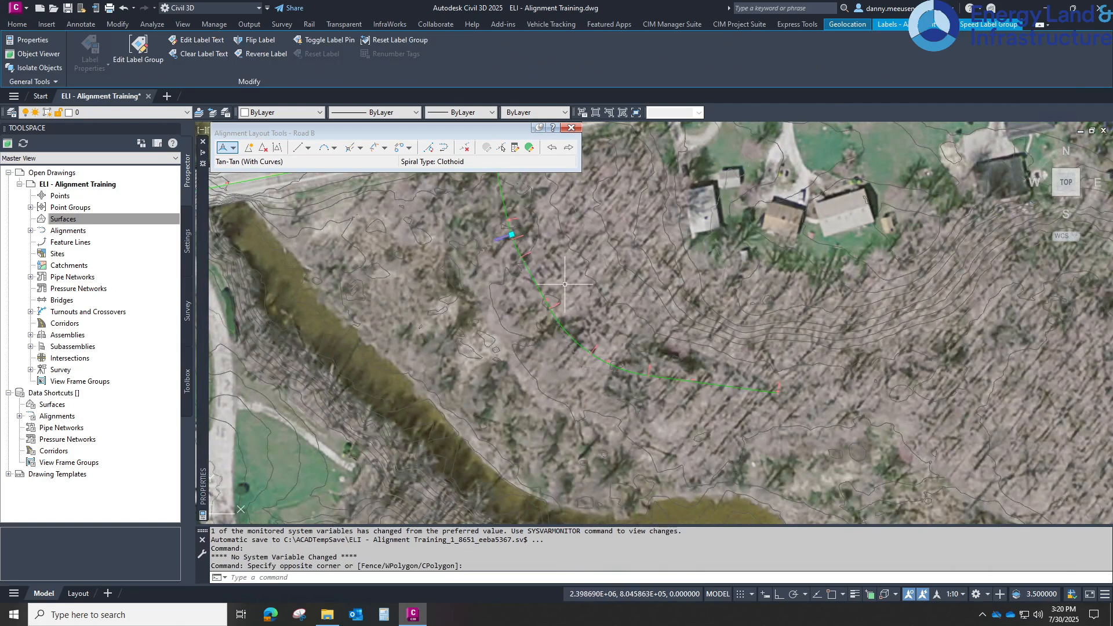
text(e)
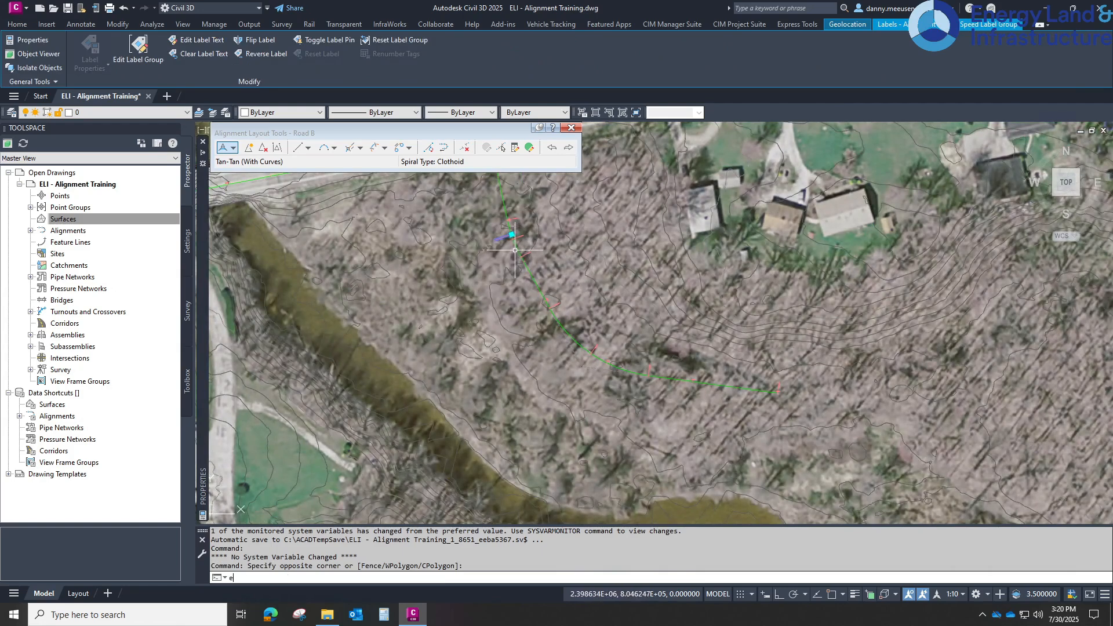
key(Return)
Examine the curve point labels along Road B's second curve and final tangent
scroll(591, 365, up, 6)
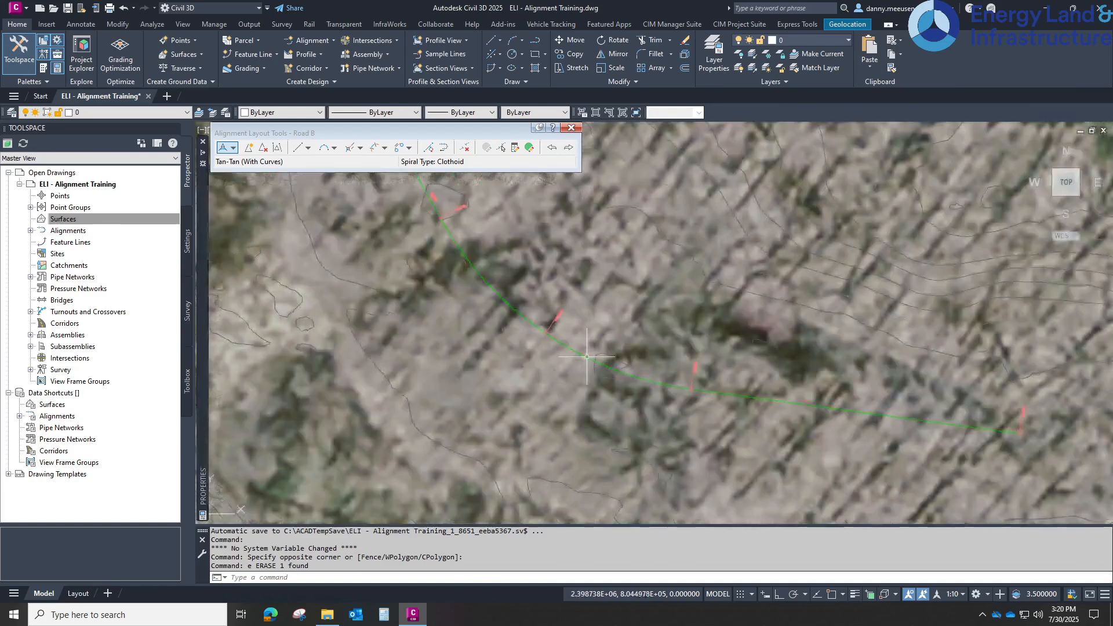
scroll(585, 310, down, 5)
middle_drag(634, 343, 464, 252)
middle_drag(603, 342, 154, 266)
scroll(689, 370, down, 2)
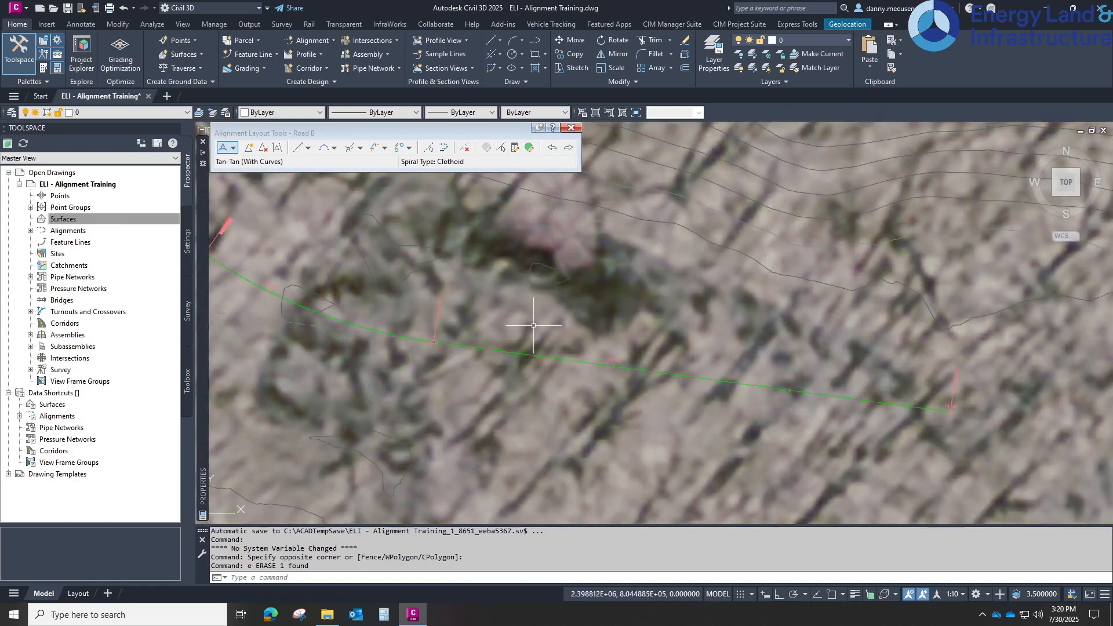
middle_drag(527, 318, 628, 338)
scroll(634, 307, up, 3)
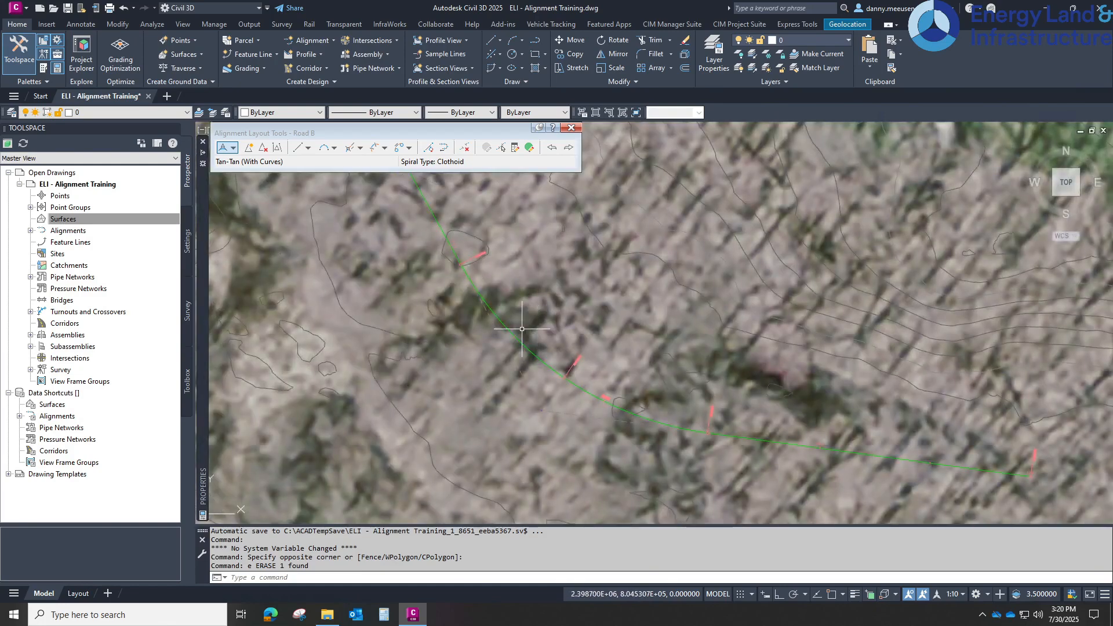
Select the Road B alignment and look over its grips from Road A to the east end
click(529, 347)
click(575, 307)
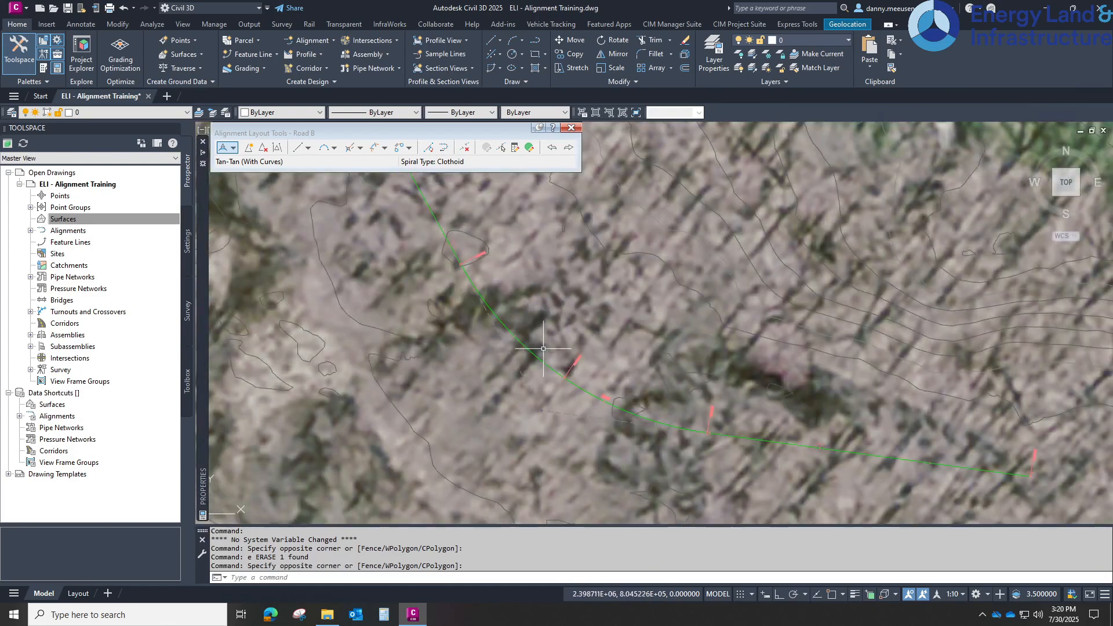
click(525, 345)
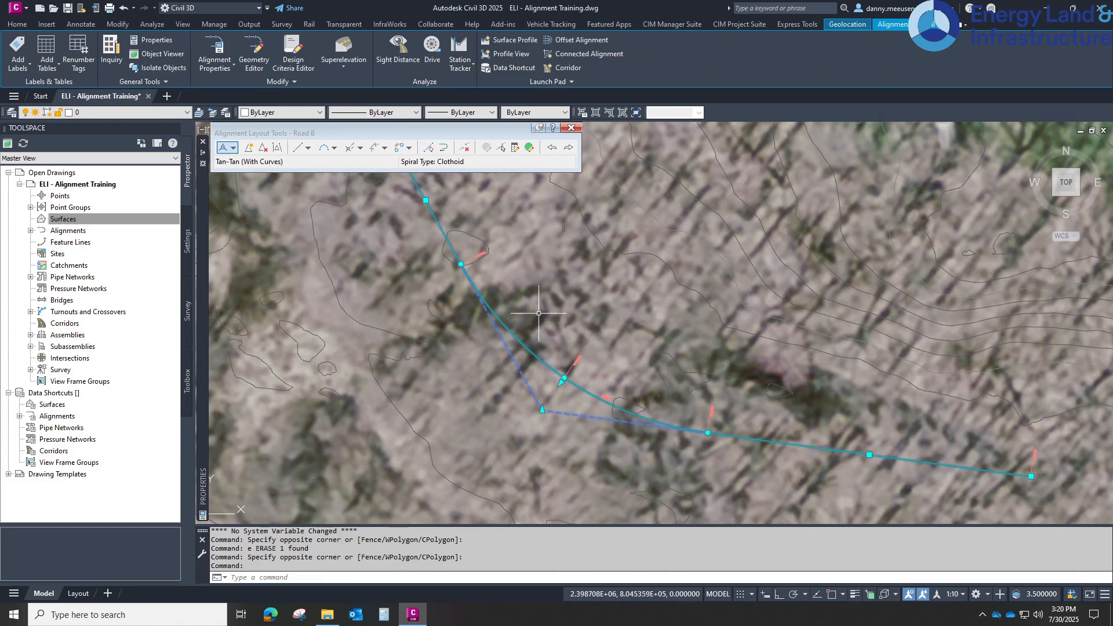
scroll(540, 304, down, 1)
middle_drag(564, 240, 561, 308)
scroll(561, 309, down, 1)
middle_drag(476, 228, 488, 306)
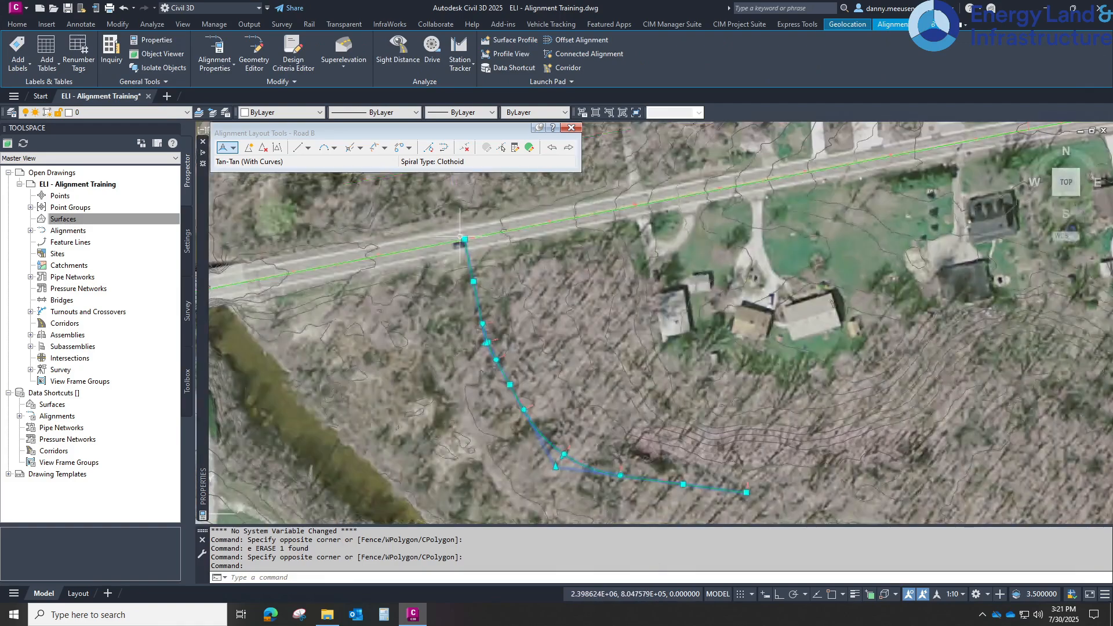
middle_drag(569, 401, 549, 329)
scroll(551, 400, up, 4)
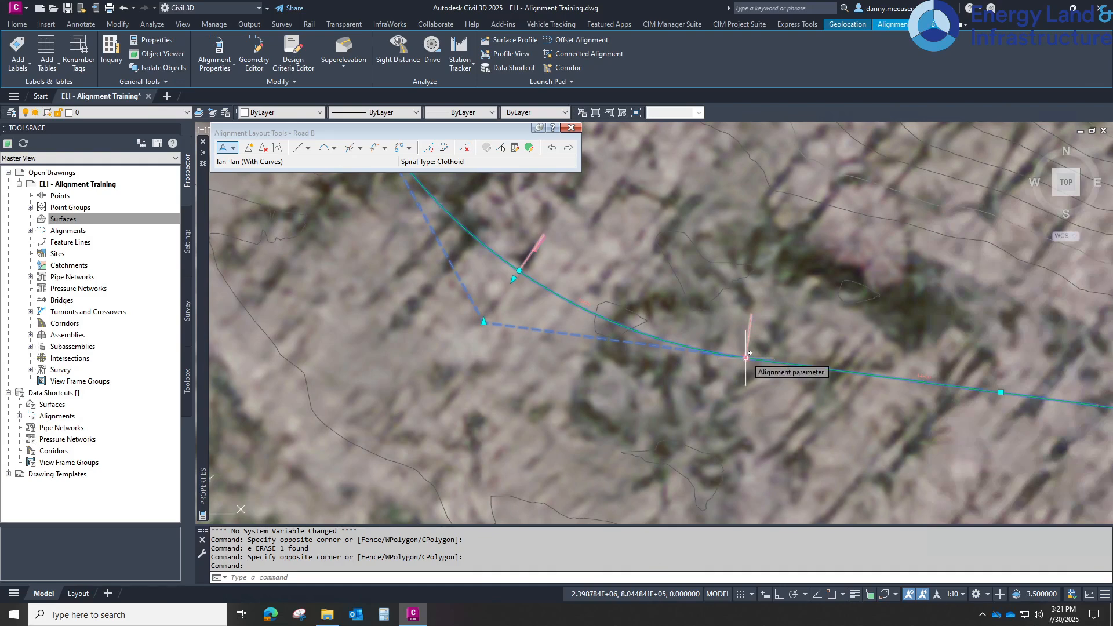
Enlarge Road B's second curve by stretching its end point east along the final tangent
click(745, 358)
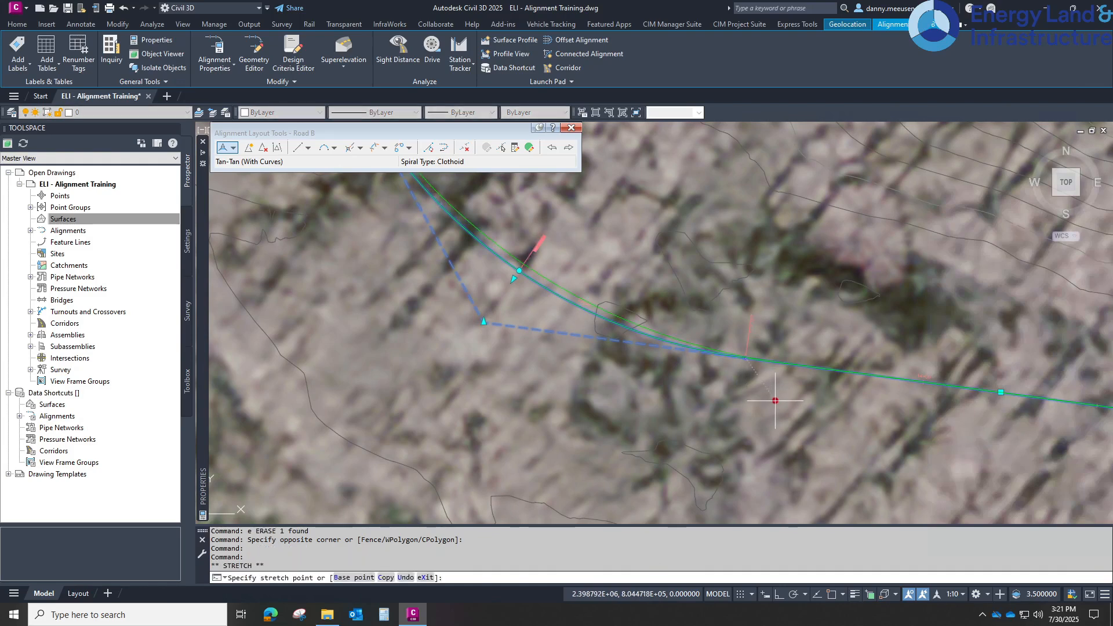
scroll(547, 413, down, 2)
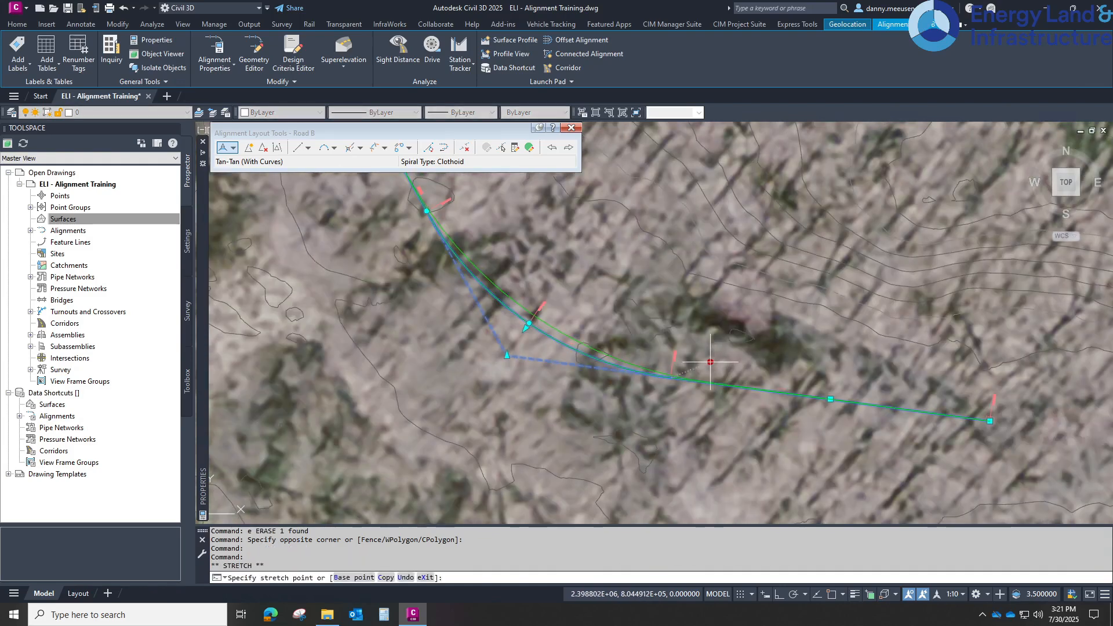
click(755, 372)
middle_drag(587, 242, 645, 263)
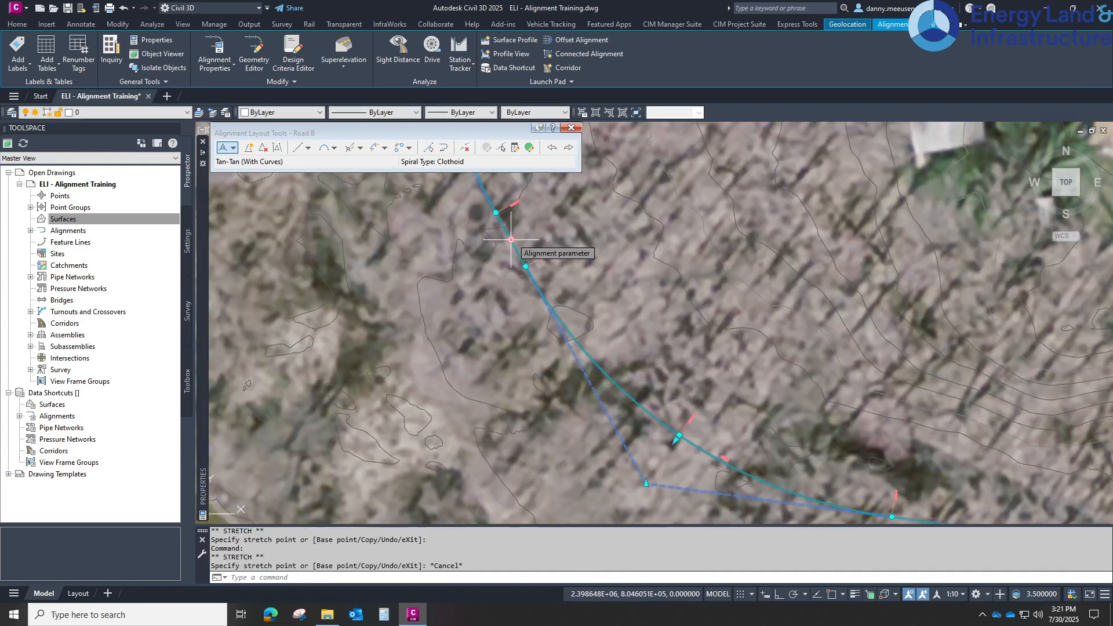
Shift Road B's middle tangent southwest by its midpoint, keeping the adjoining curves attached
click(511, 240)
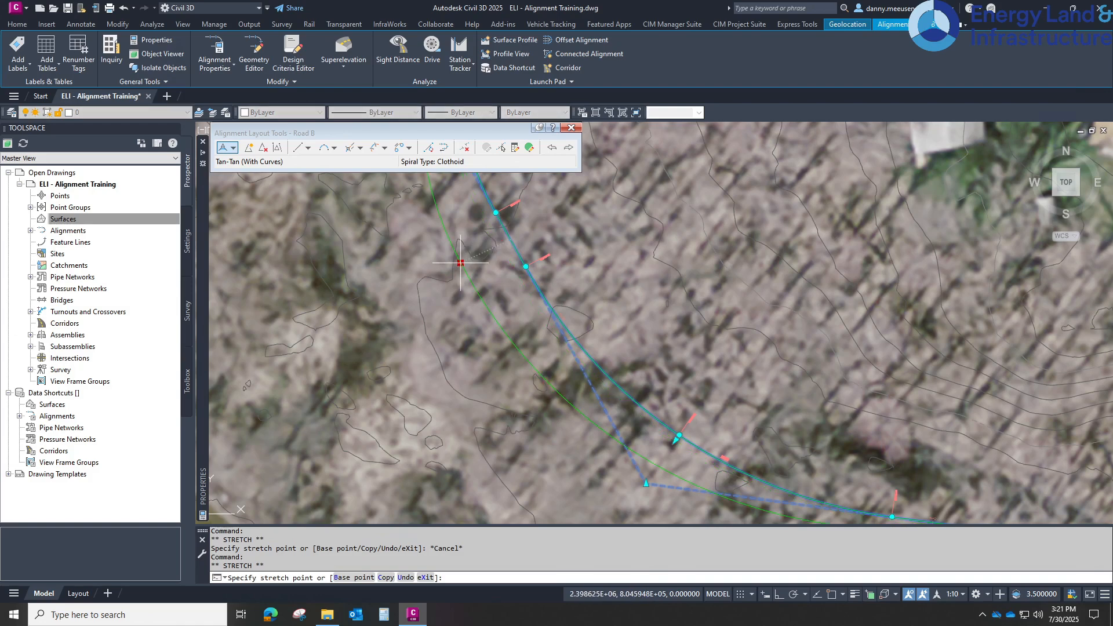
scroll(460, 262, down, 6)
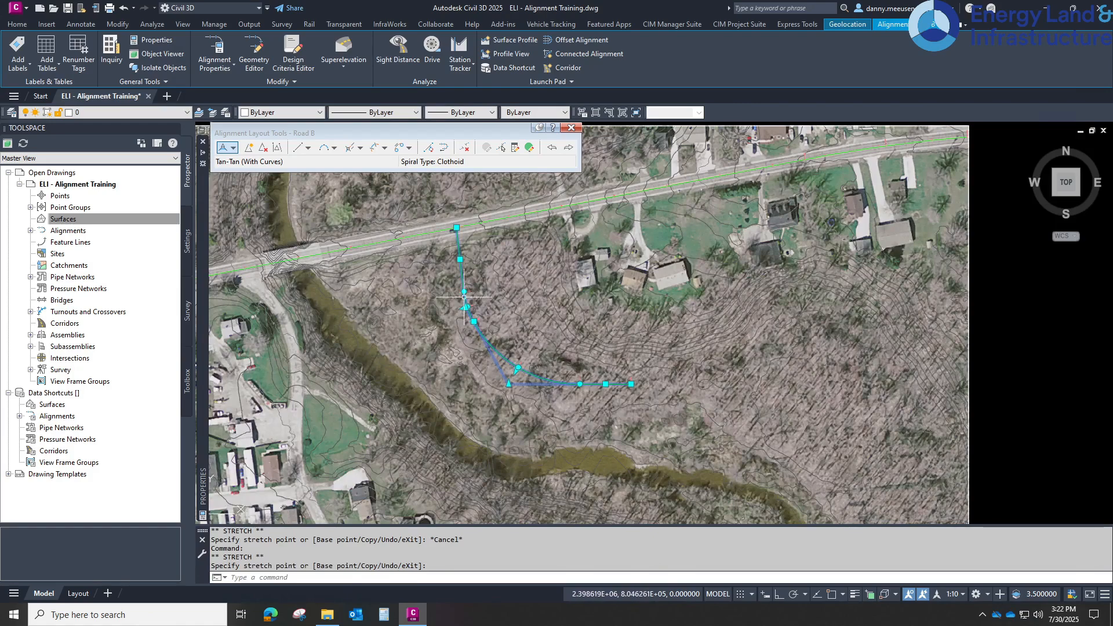
scroll(465, 306, up, 4)
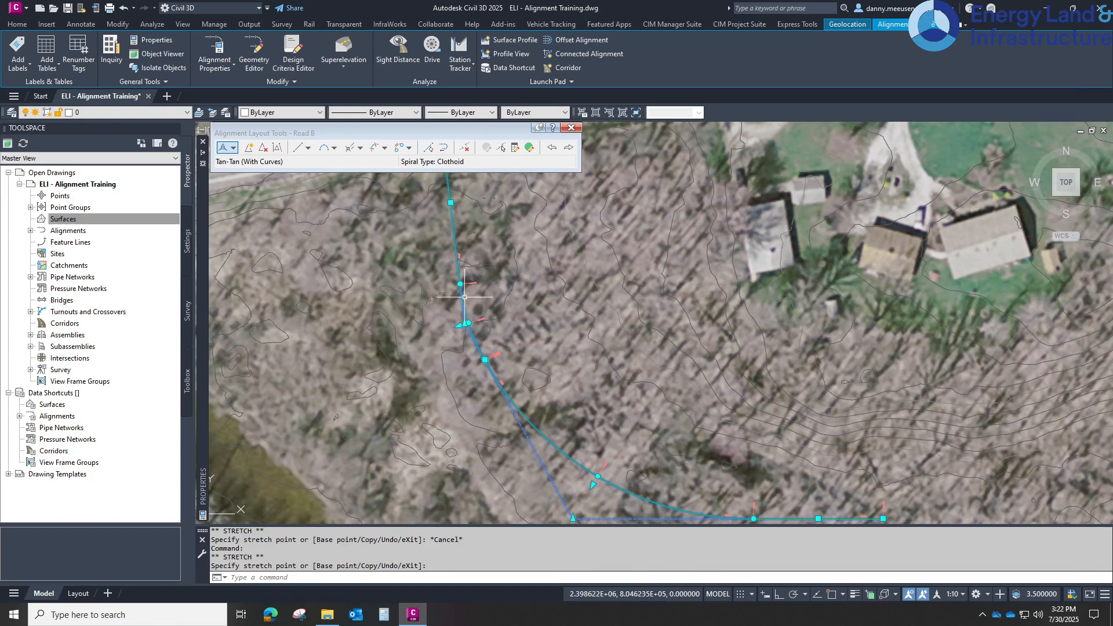
middle_drag(554, 416, 479, 329)
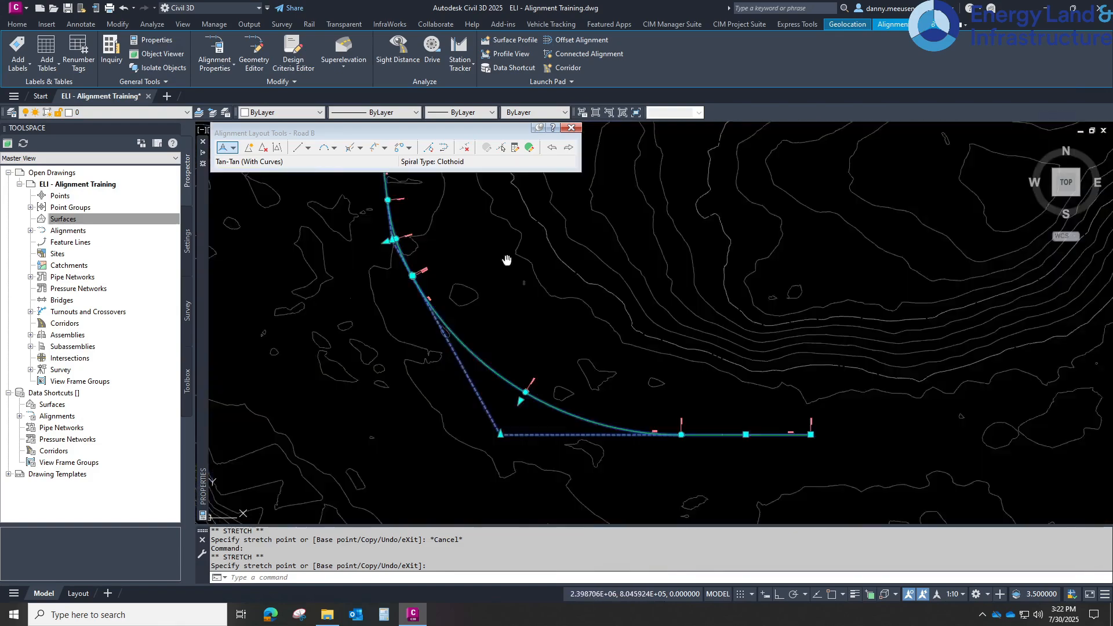
middle_drag(505, 268, 532, 308)
scroll(532, 308, down, 2)
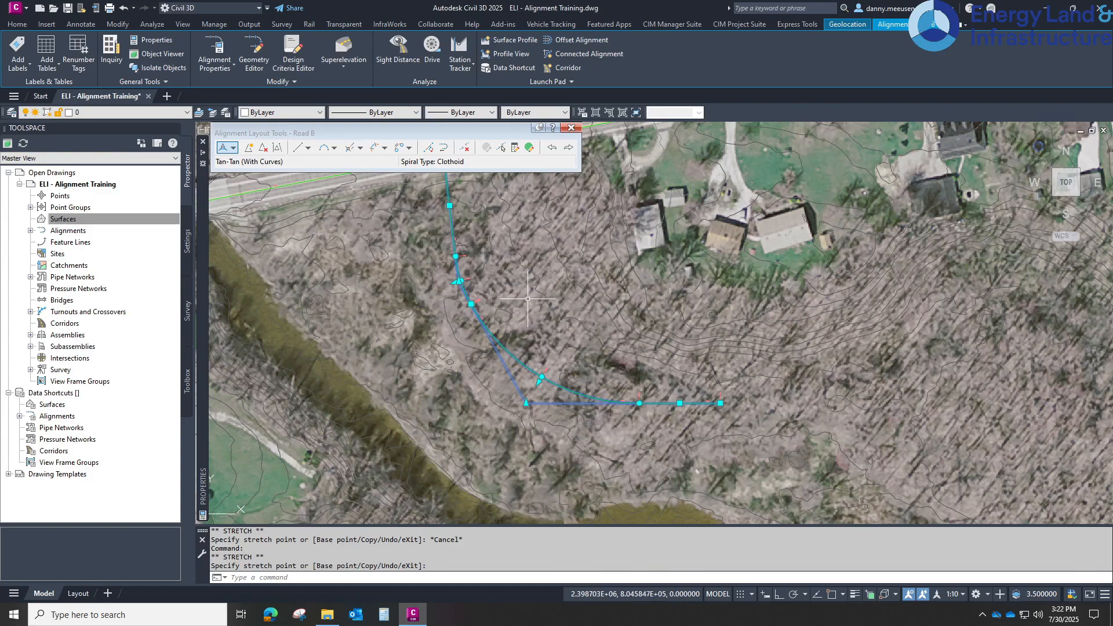
scroll(435, 272, up, 4)
Shift Road B's middle tangent back to the northeast by its midpoint
click(526, 353)
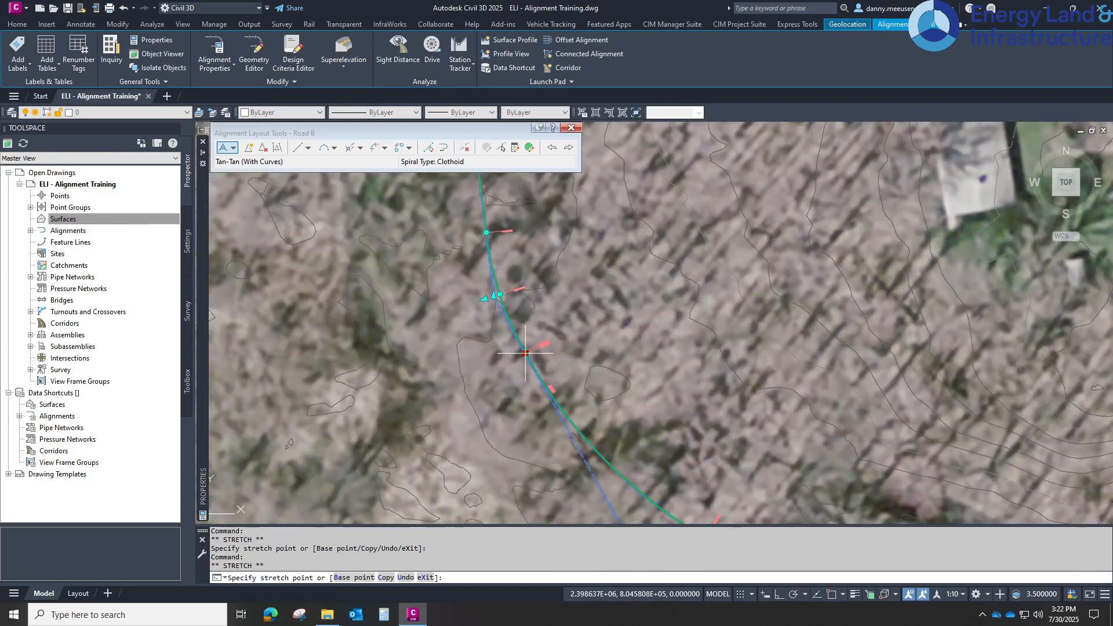
click(615, 335)
scroll(629, 397, down, 2)
middle_drag(629, 397, 532, 320)
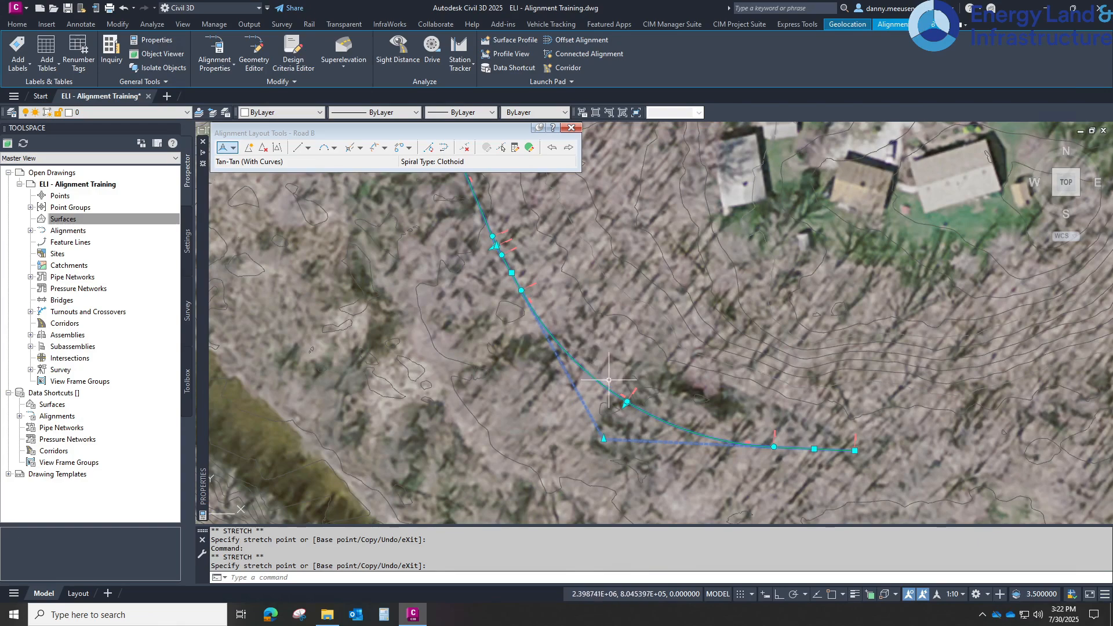
scroll(519, 273, down, 2)
middle_drag(509, 254, 514, 293)
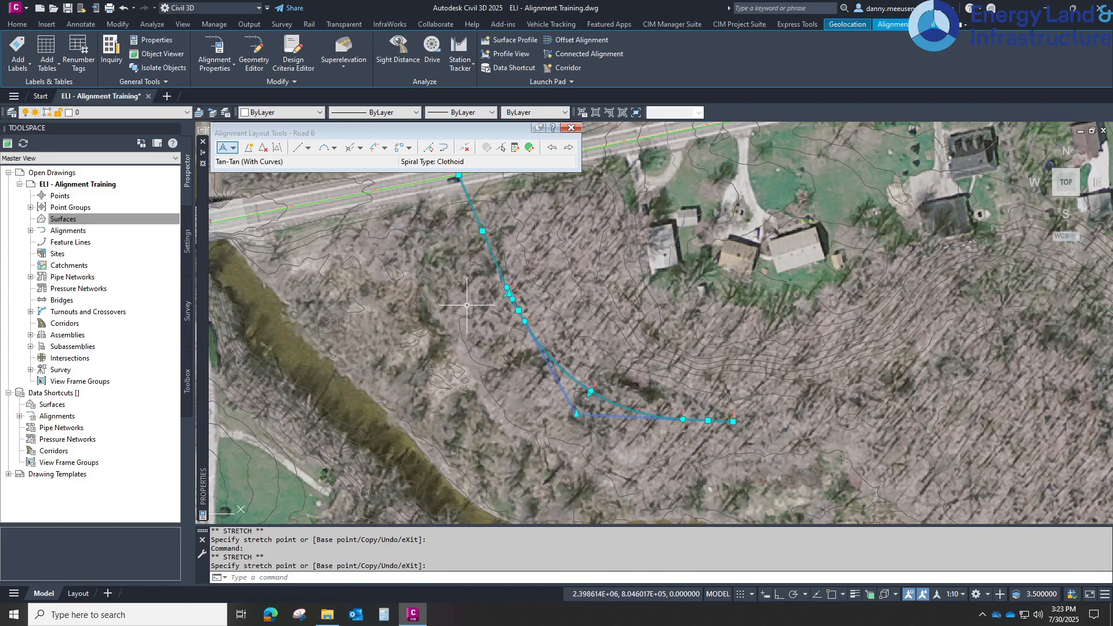
scroll(495, 325, down, 2)
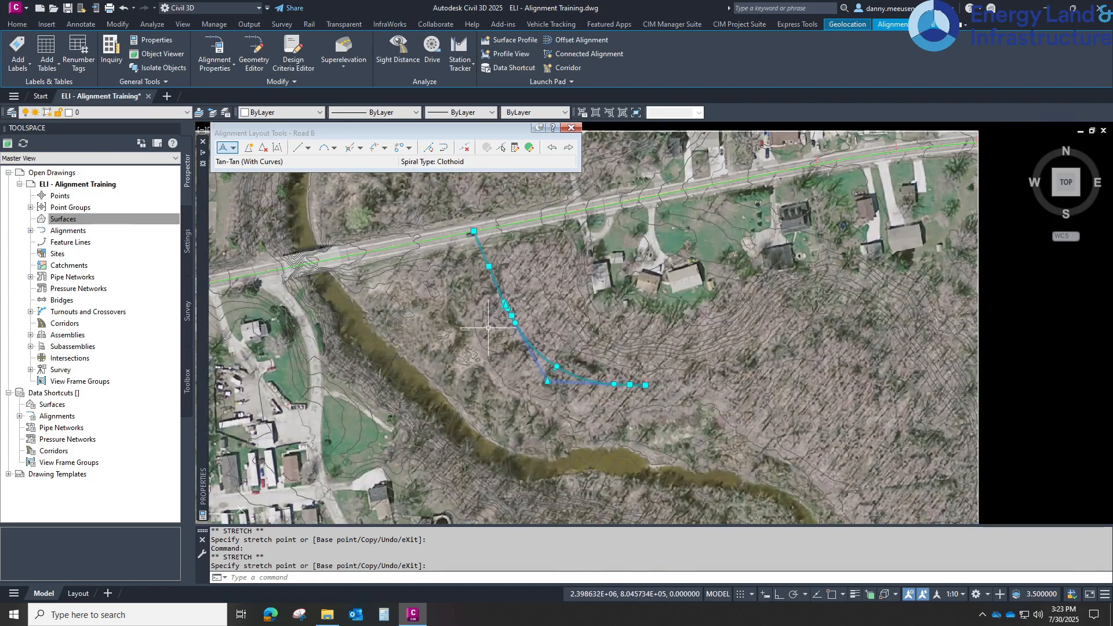